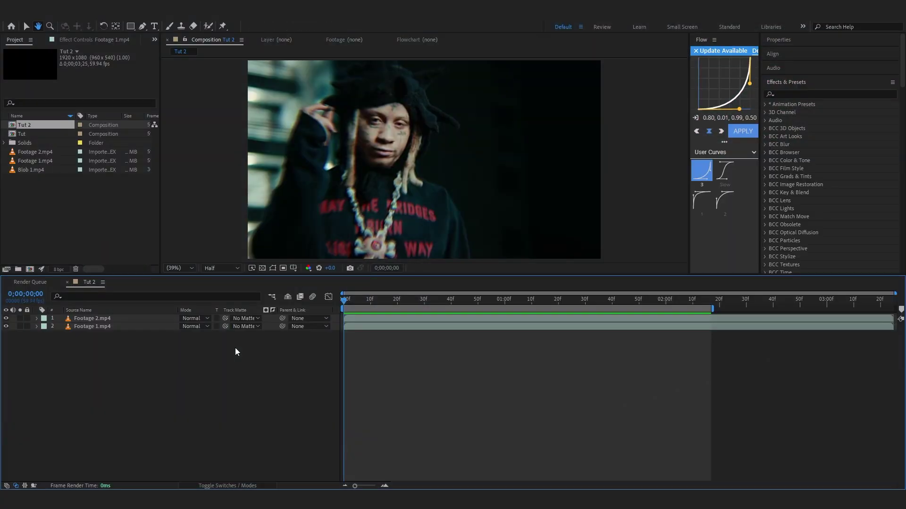
Play back Footage 2.mp4 and Footage 1.mp4 in the composition, temporarily hiding Footage 2.mp4 to view the clip beneath it.
key(space)
key(space)
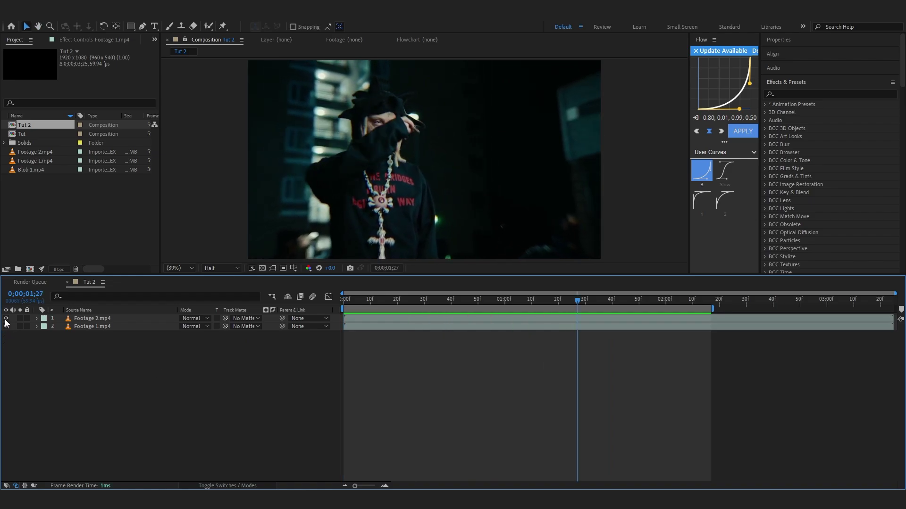
click(6, 319)
key(space)
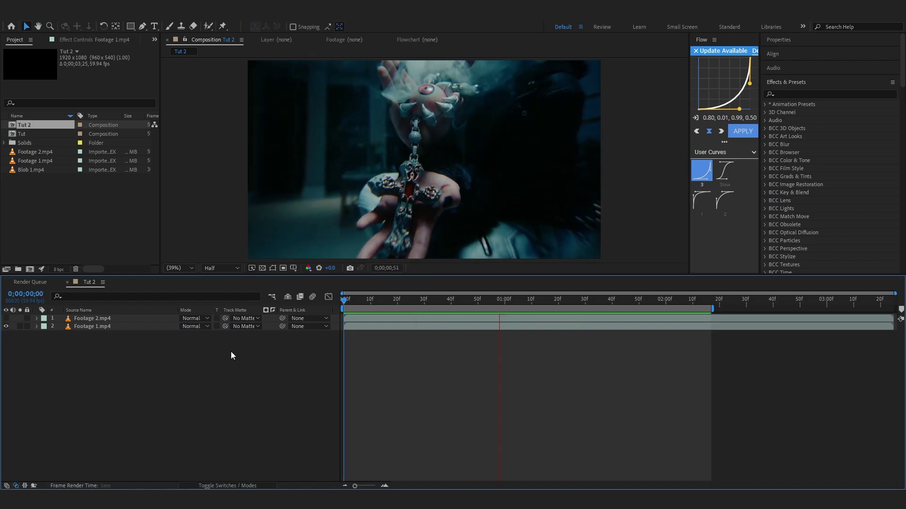
click(6, 319)
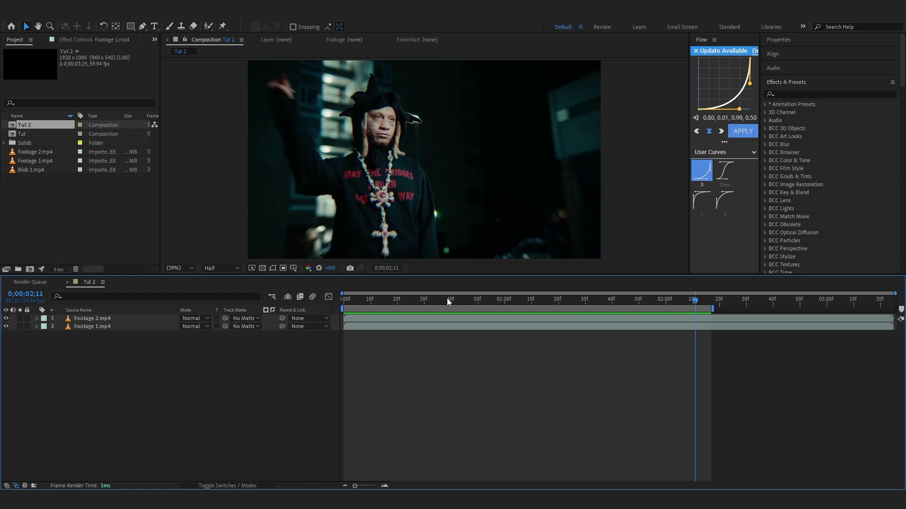
click(124, 318)
key(space)
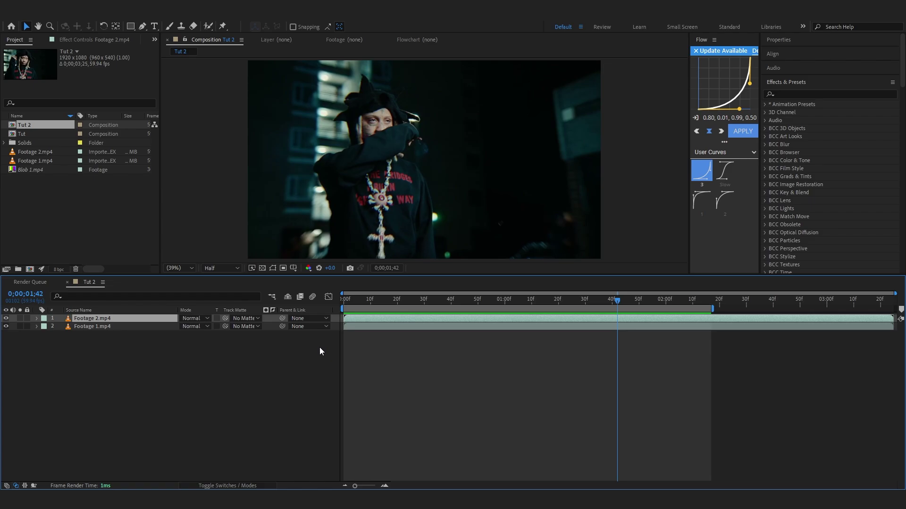
Import Ink.mp4 from the Ink Effect folder into the project.
key(alt+Tab)
drag(618, 43, 589, 48)
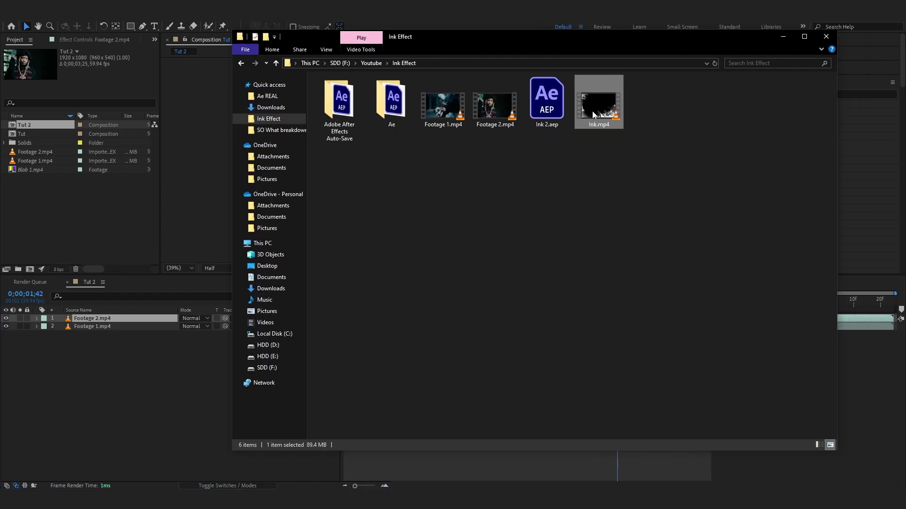
mouse_move(593, 111)
mouse_down()
mouse_move(612, 115)
mouse_move(591, 110)
mouse_up()
drag(591, 106, 59, 208)
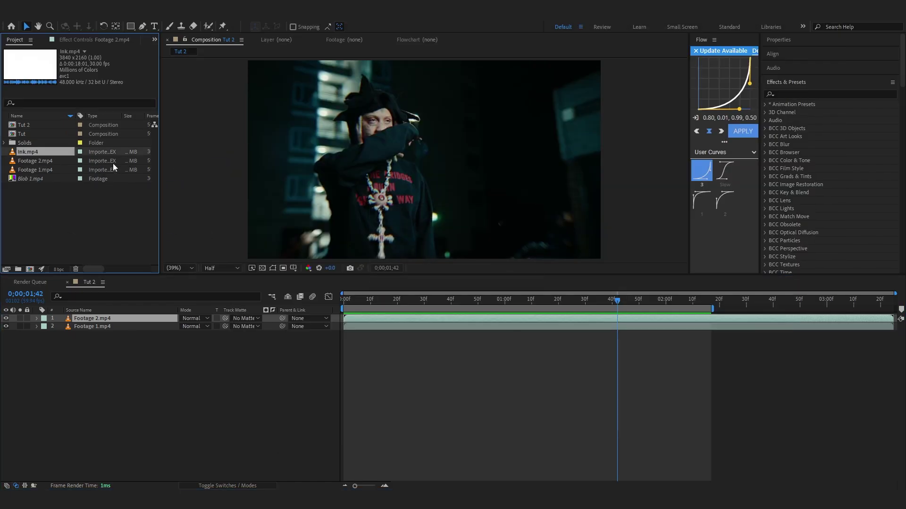
Place Ink.mp4 above Footage 2.mp4 in the composition, scale it to 50% and preview the ink clip.
mouse_move(47, 155)
mouse_down()
mouse_move(94, 311)
mouse_move(117, 319)
mouse_up()
key(s)
drag(193, 327, 174, 329)
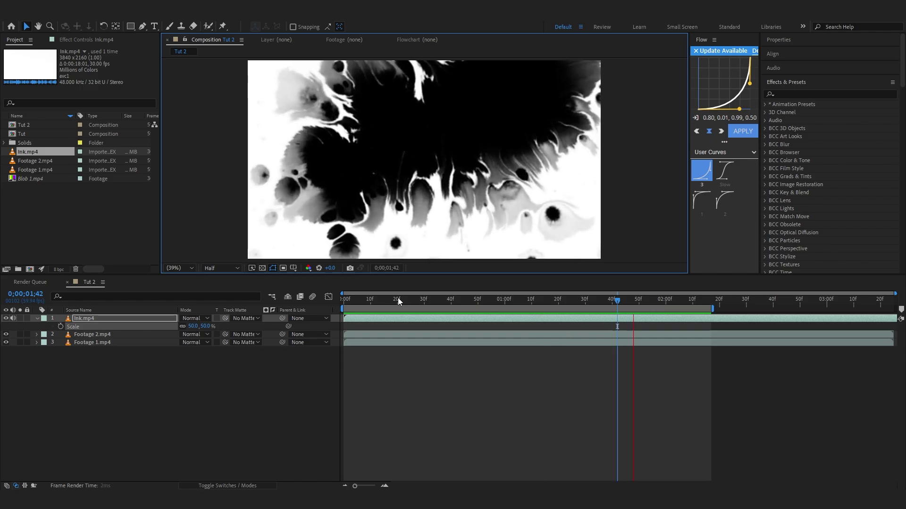
key(space)
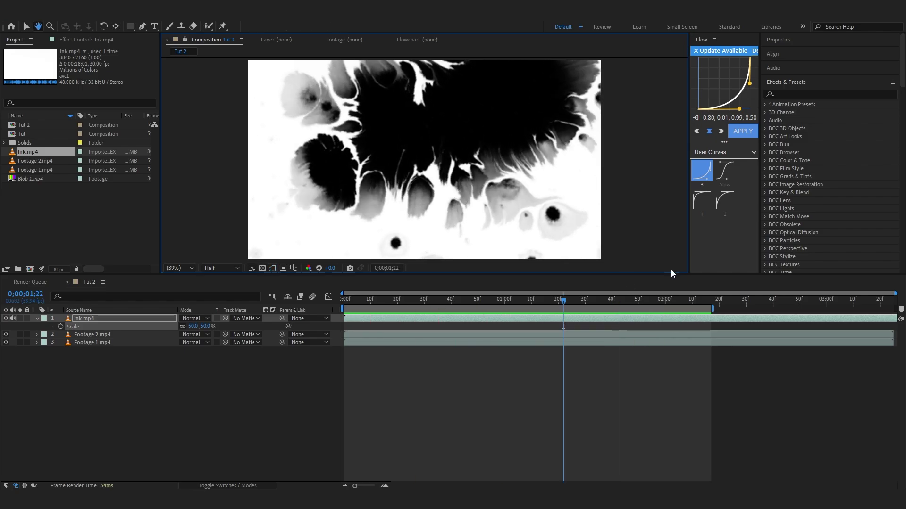
key(Home)
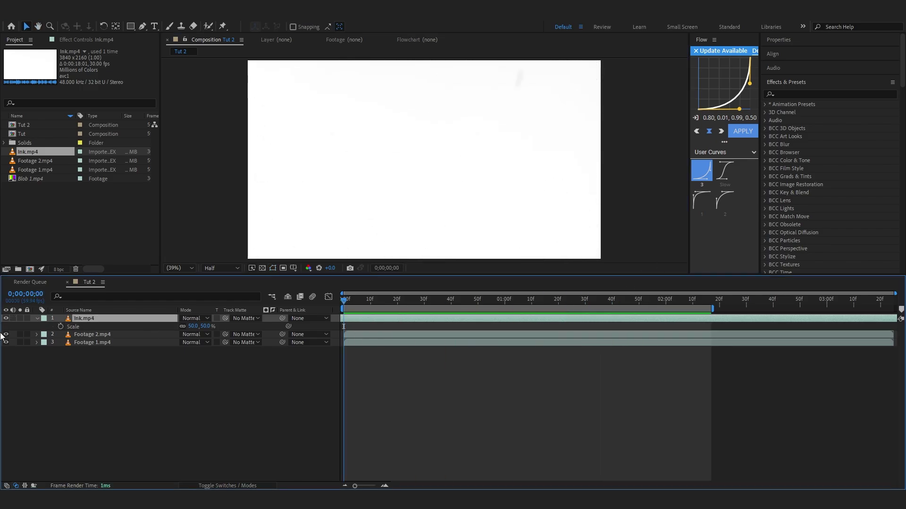
Hide the Ink.mp4 layer and assign it as the track matte of Footage 2.mp4.
click(6, 319)
click(104, 334)
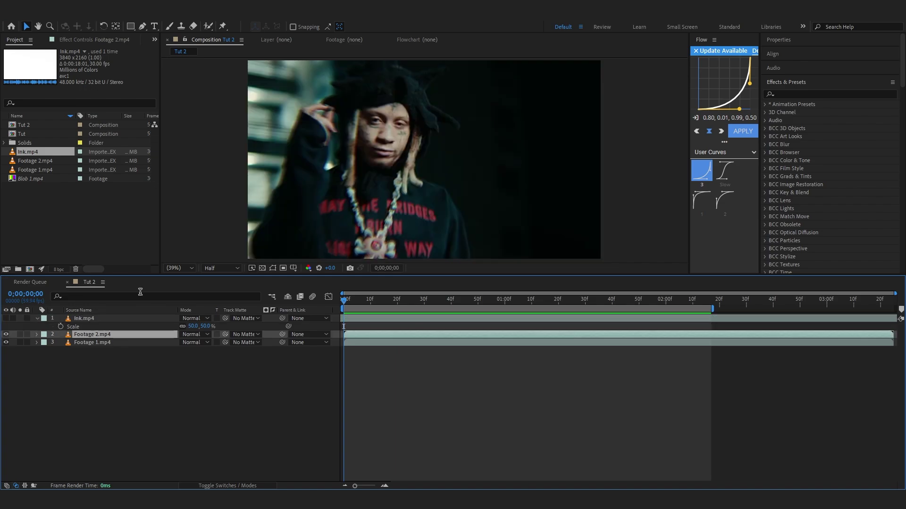
click(217, 487)
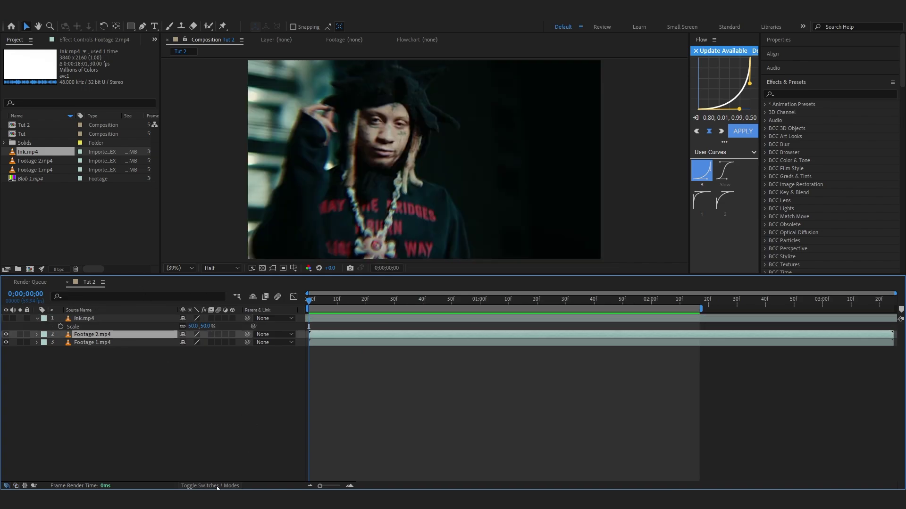
click(217, 486)
click(217, 487)
click(217, 487)
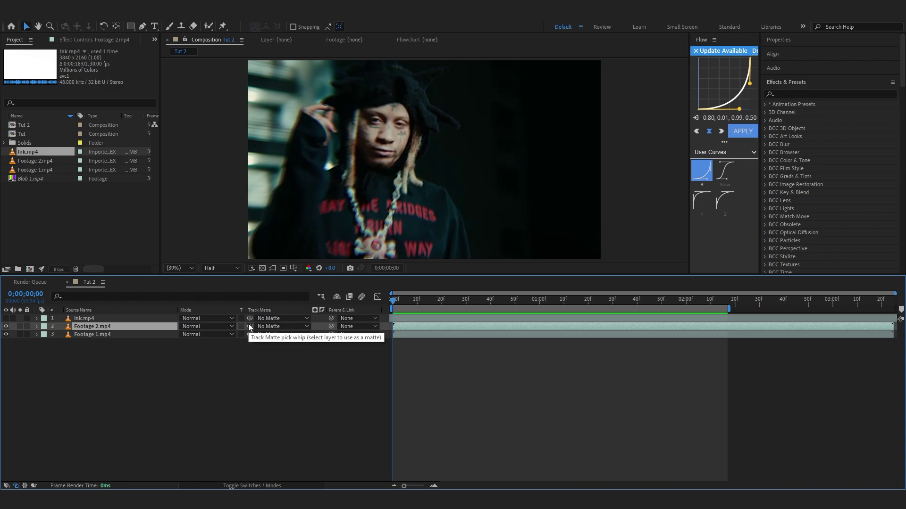
mouse_move(249, 326)
mouse_down()
mouse_move(206, 332)
mouse_move(203, 324)
mouse_move(213, 334)
mouse_move(243, 309)
mouse_move(279, 327)
mouse_move(35, 329)
mouse_move(77, 319)
mouse_up()
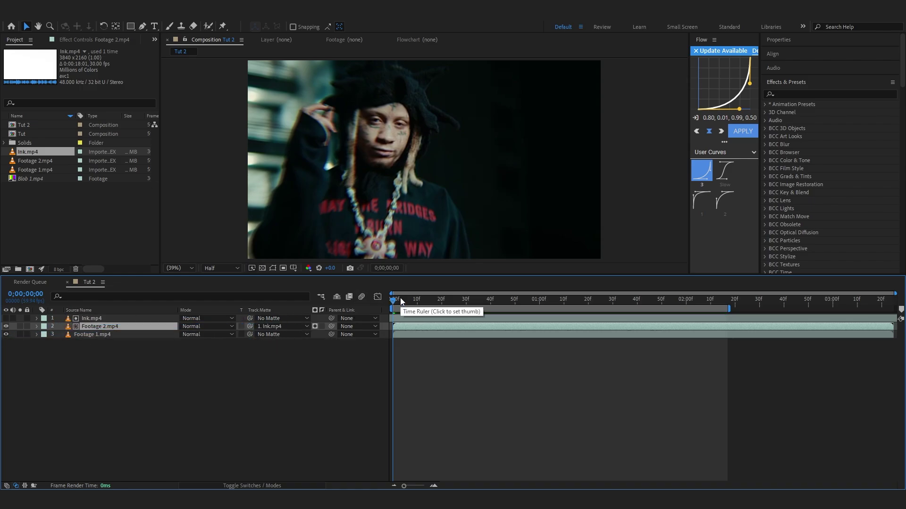
Switch the track matte of Footage 2.mp4 from alpha to inverted luma and preview the transition.
key(space)
key(space)
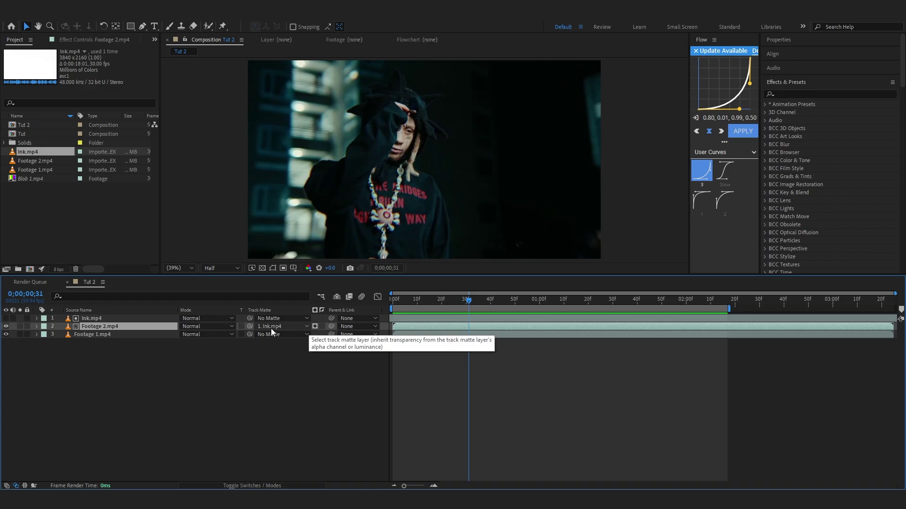
click(315, 326)
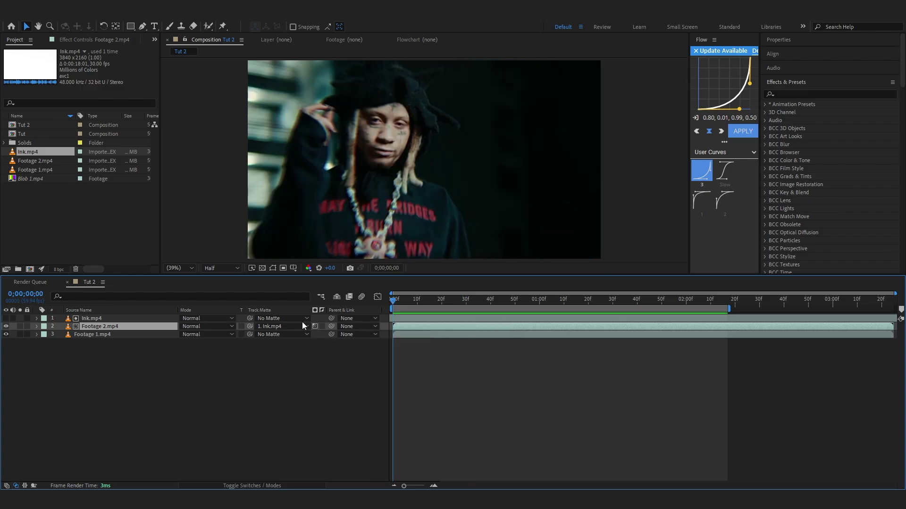
click(322, 326)
key(space)
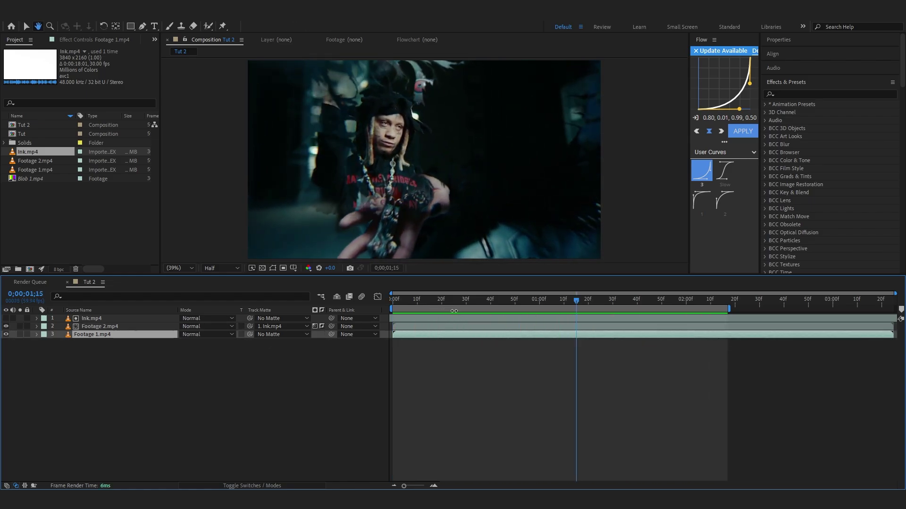
Apply the Tritone effect to Footage 1.mp4 at 0;00;00;20 and set its Midtones color to a saturated red.
click(442, 299)
key(ctrl+space)
text(tr)
click(335, 140)
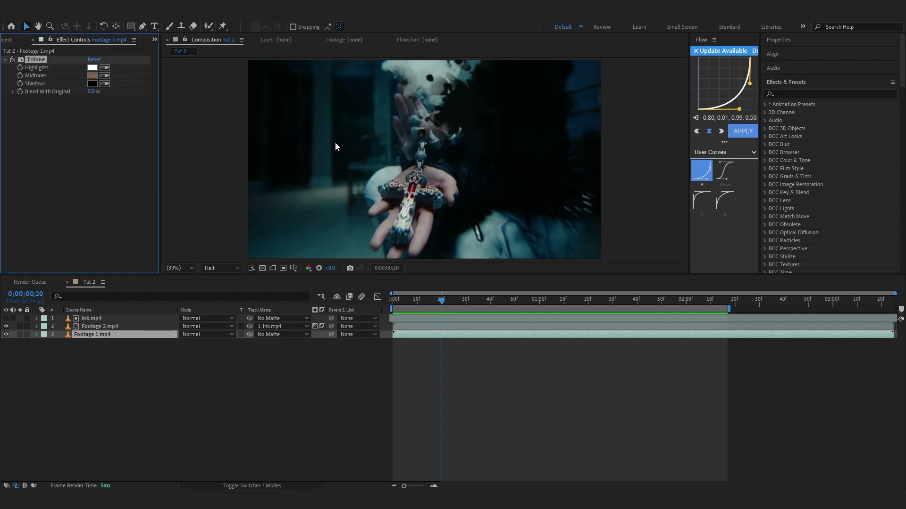
click(92, 76)
mouse_move(571, 365)
mouse_down()
mouse_move(558, 311)
mouse_move(575, 229)
mouse_up()
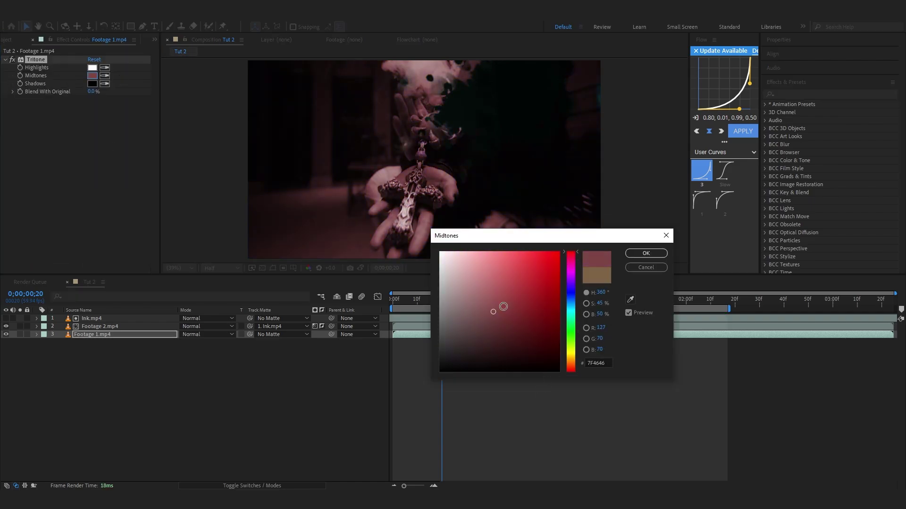
mouse_move(503, 307)
mouse_down()
mouse_move(526, 278)
mouse_move(547, 282)
mouse_up()
click(646, 253)
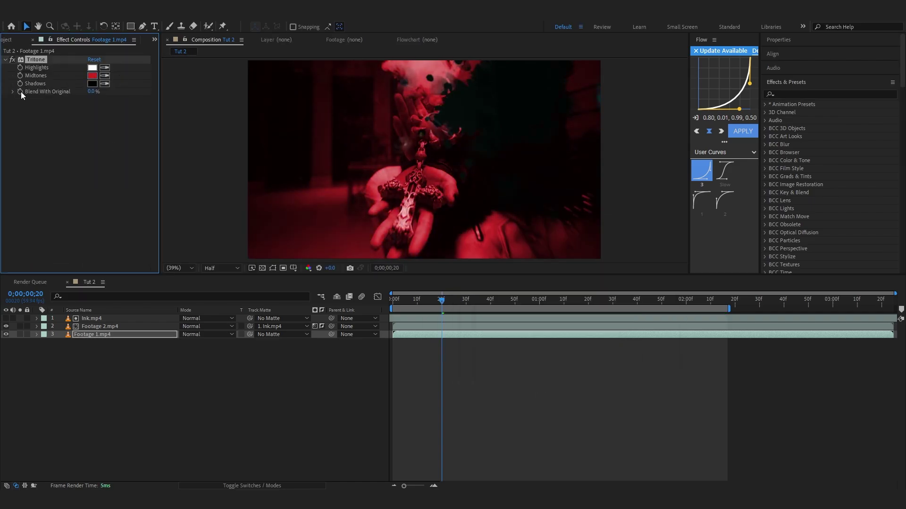
Keyframe Tritone's Blend With Original from 100% at 0;00;00;20 to 0% at 0;00;01;14.
click(20, 92)
drag(91, 91, 134, 88)
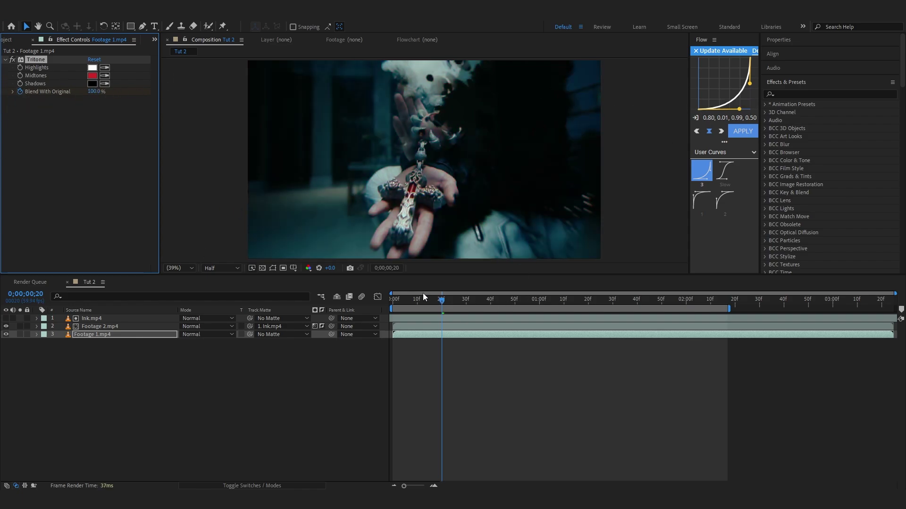
key(u)
drag(454, 297, 549, 317)
key(space)
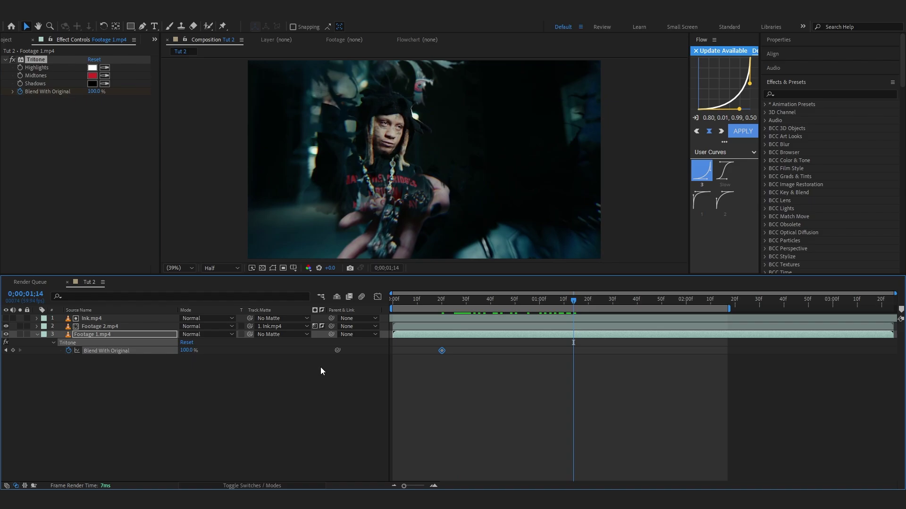
drag(181, 353, 110, 359)
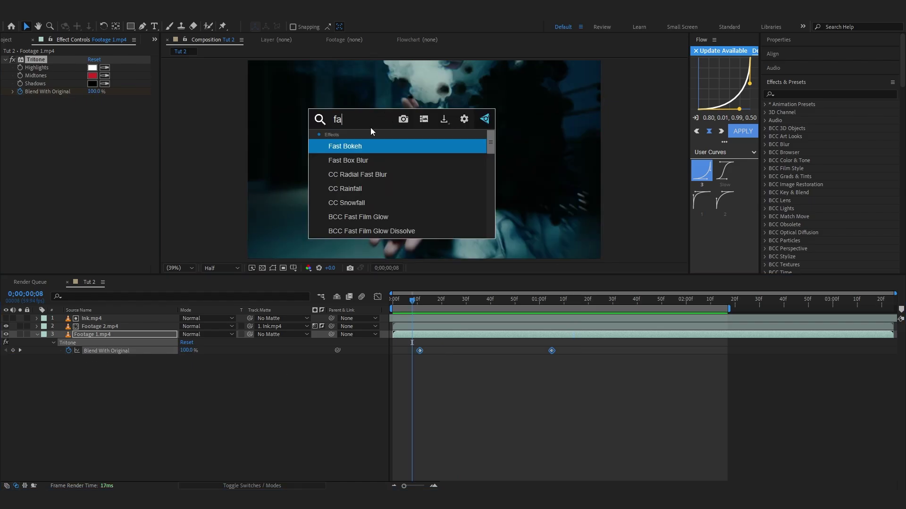
Add Fast Box Blur to Footage 1.mp4 and keyframe Blur Radius from 0 at 0;00;00;08 to 4 at 0;00;00;53.
key(Return)
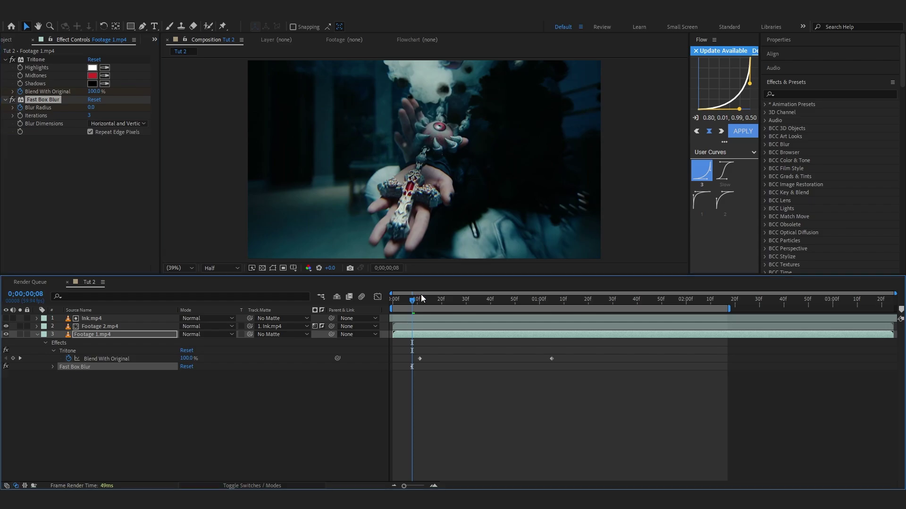
drag(421, 296, 520, 325)
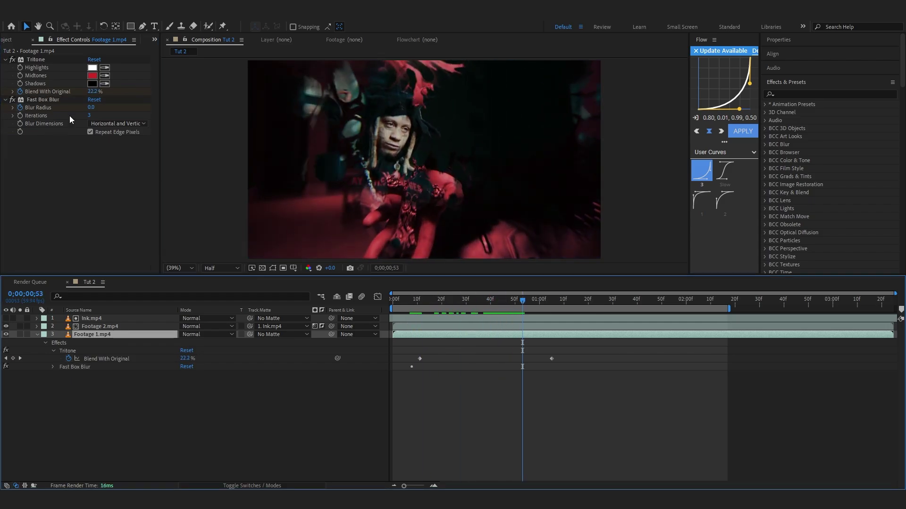
drag(91, 110, 94, 110)
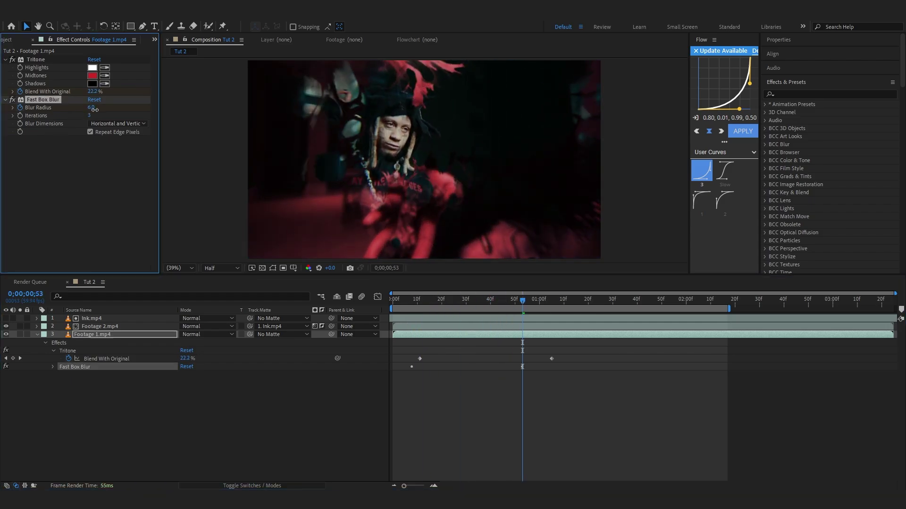
click(513, 300)
key(u)
key(u)
text(k.mp)
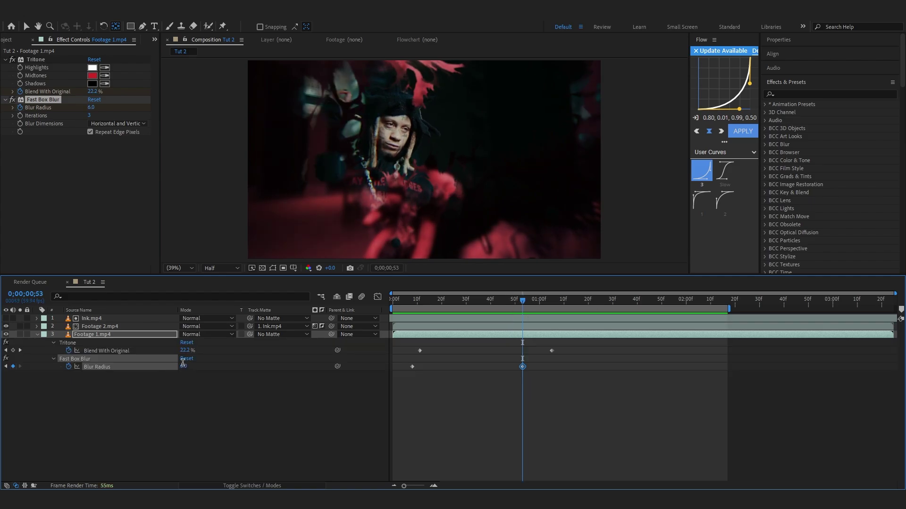
text(4)
key(Return)
click(557, 297)
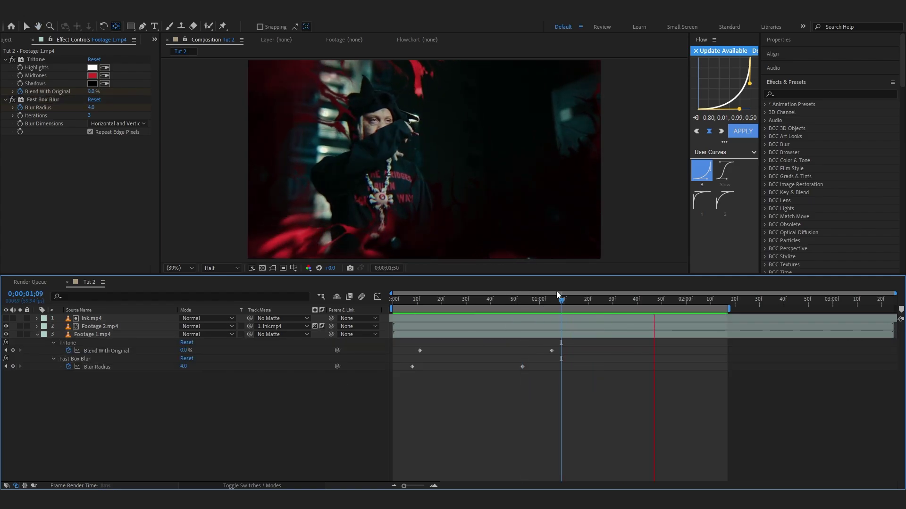
Create an adjustment layer above all layers and apply the S_DistortChroma effect to it.
right_click(165, 401)
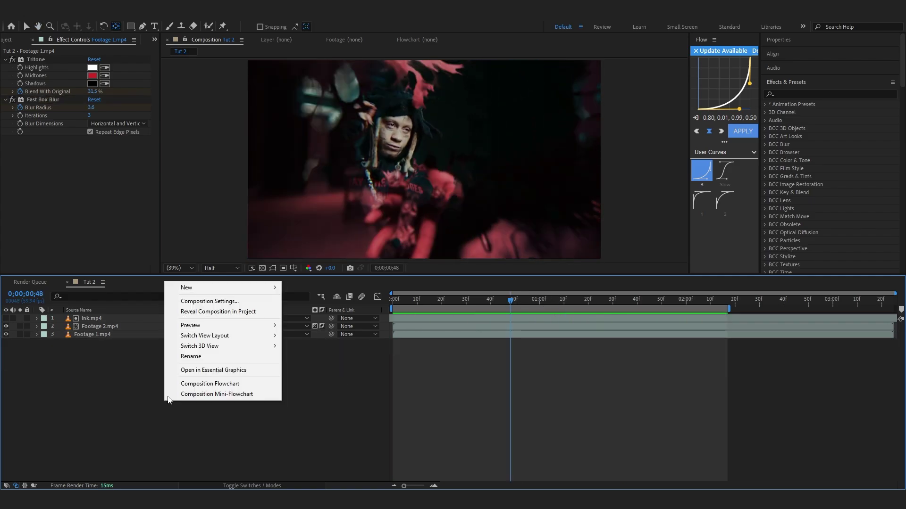
click(311, 368)
key(ctrl+space)
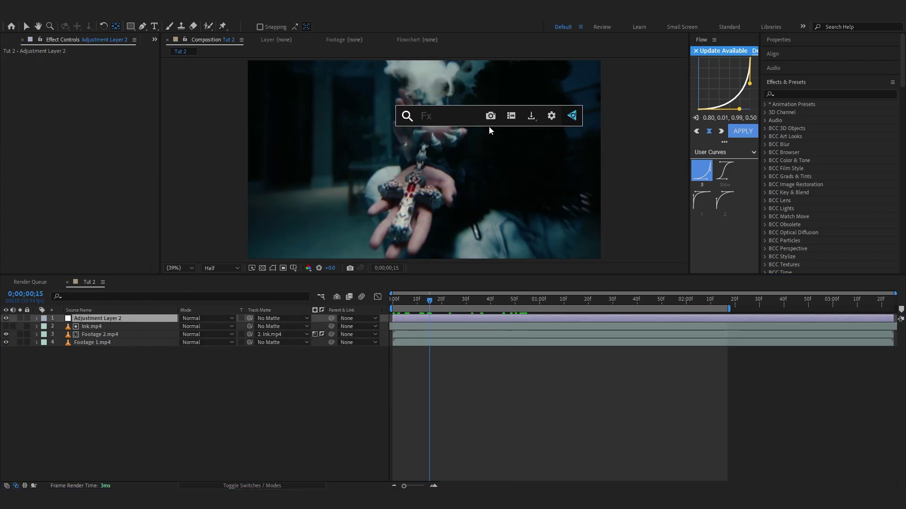
text(s_dis)
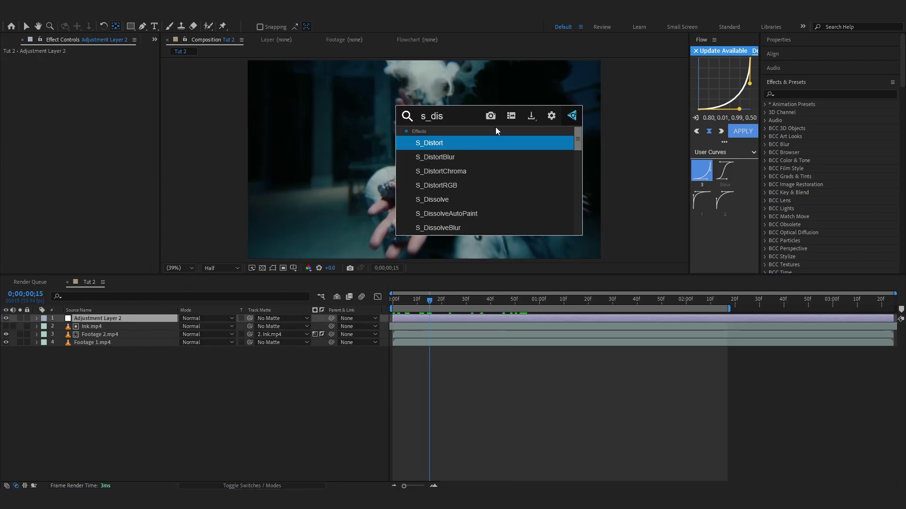
click(477, 171)
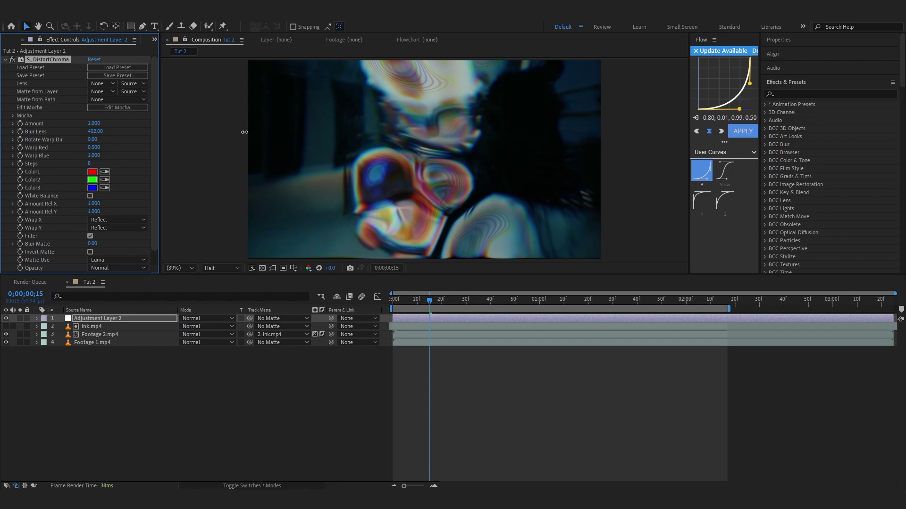
Set S_DistortChroma's Blur Lens to 688 and keyframe Amount from 0 at the composition start to 0.650 at 0;00;02;15.
drag(244, 132, 350, 135)
drag(94, 124, 26, 140)
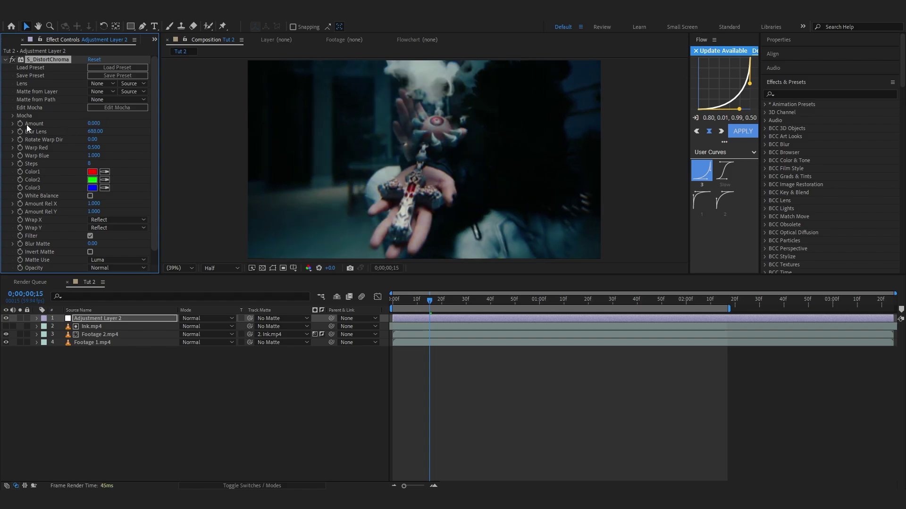
key(u)
drag(429, 335, 393, 335)
drag(429, 301, 722, 326)
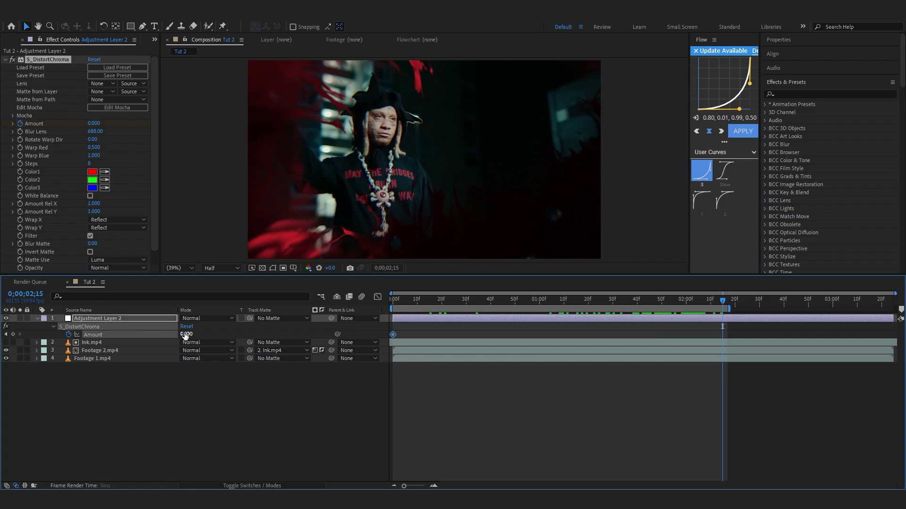
mouse_move(185, 334)
mouse_down()
mouse_move(233, 334)
mouse_move(173, 334)
mouse_up()
Inspect the chromatic distortion up close around the subject's face in the composition frame.
right_click(223, 334)
click(435, 41)
scroll(473, 113, up, 2)
drag(473, 112, 413, 240)
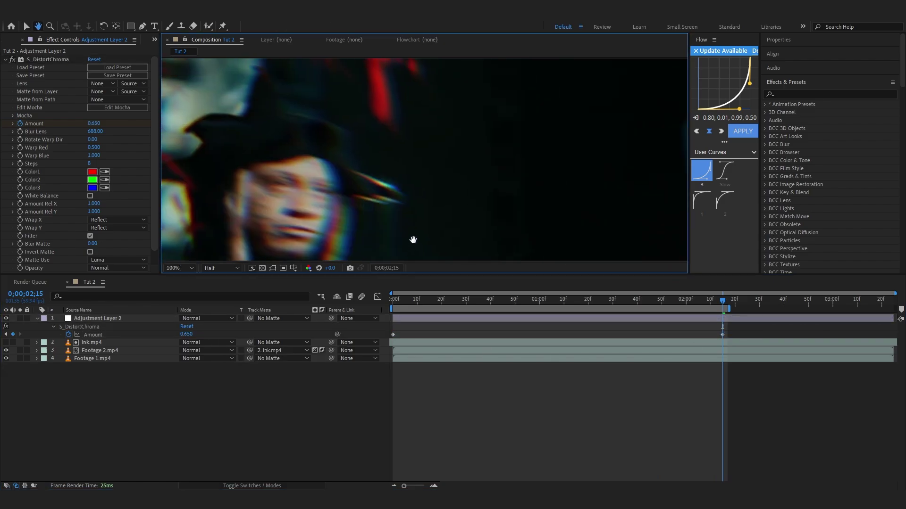
scroll(361, 114, down, 3)
drag(355, 133, 379, 90)
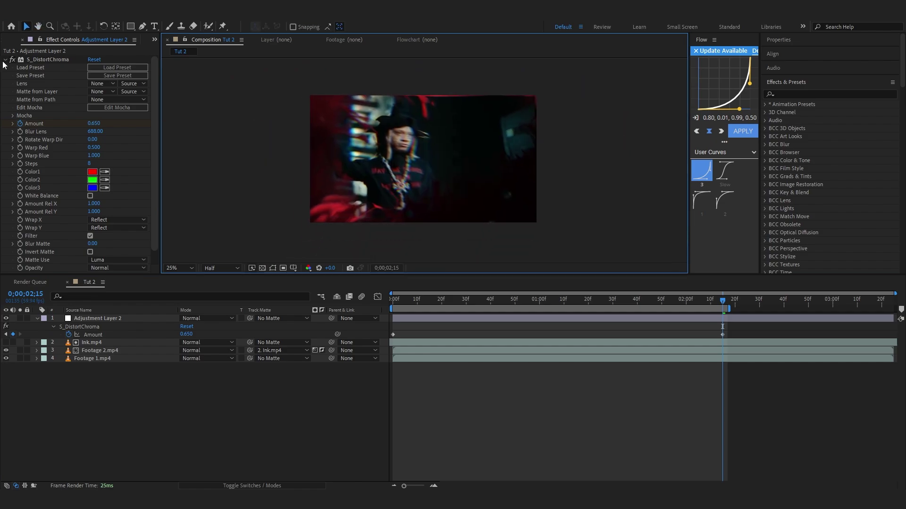
Add Motion Tile to Adjustment Layer 2 with output width and height 200 and Mirror Edges on, and place it above S_DistortChroma.
click(5, 60)
key(ctrl+space)
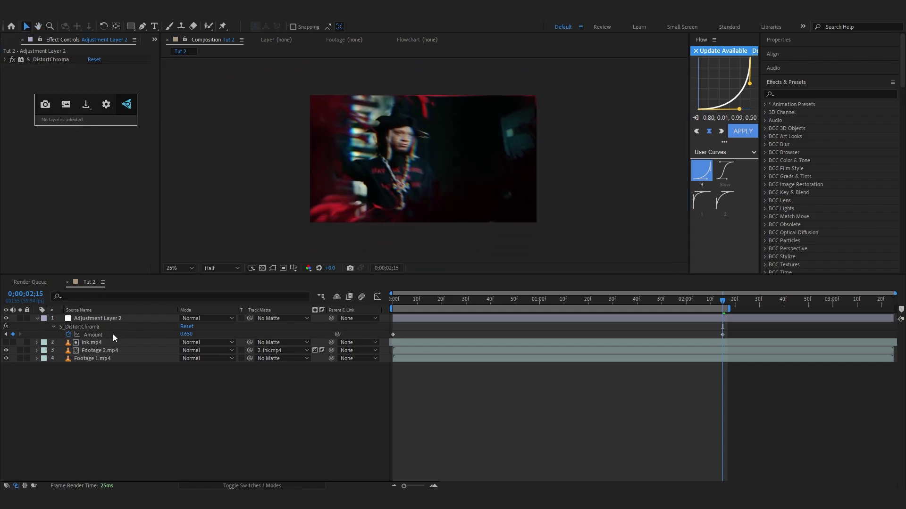
click(98, 321)
key(ctrl+space)
text(motio)
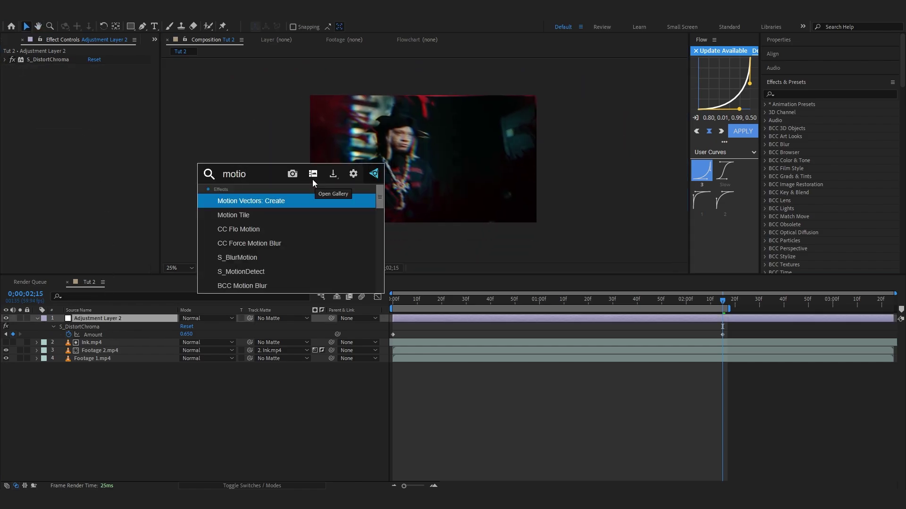
click(282, 215)
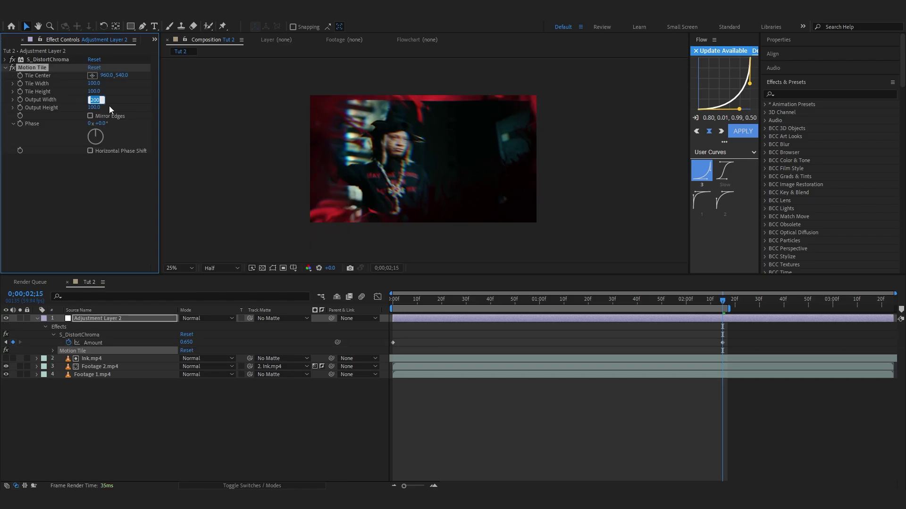
click(90, 116)
drag(37, 67, 50, 59)
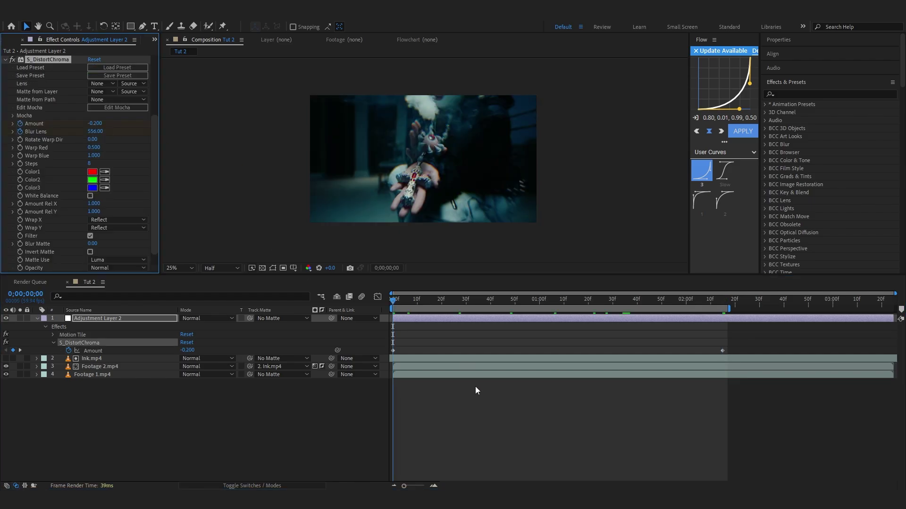
Try animating S_DistortChroma's Blur Lens from 230 at the composition start, remove its keyframes to keep 556, and preview the transition.
key(u)
key(u)
drag(394, 384, 610, 383)
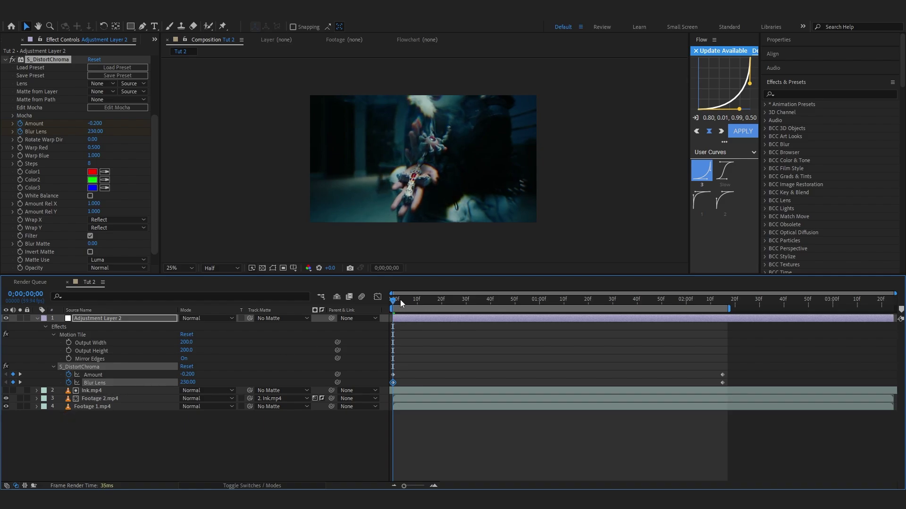
drag(400, 299, 739, 334)
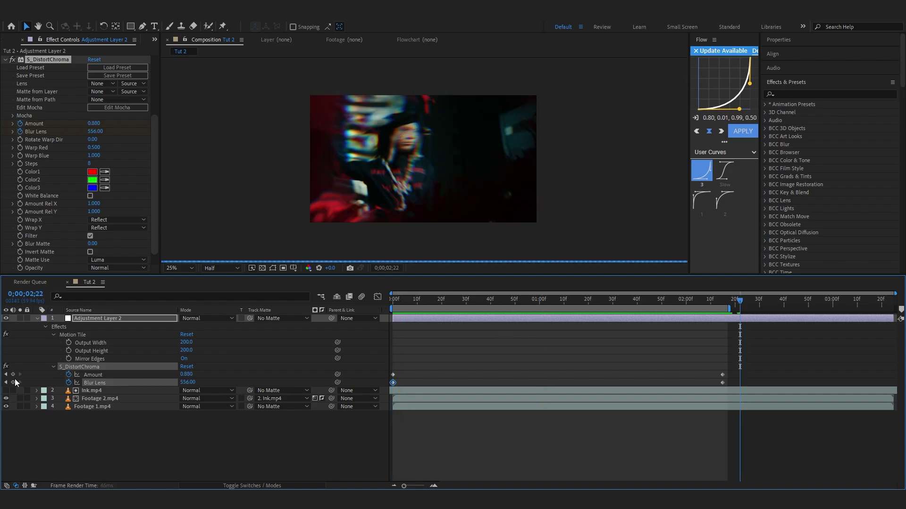
click(67, 384)
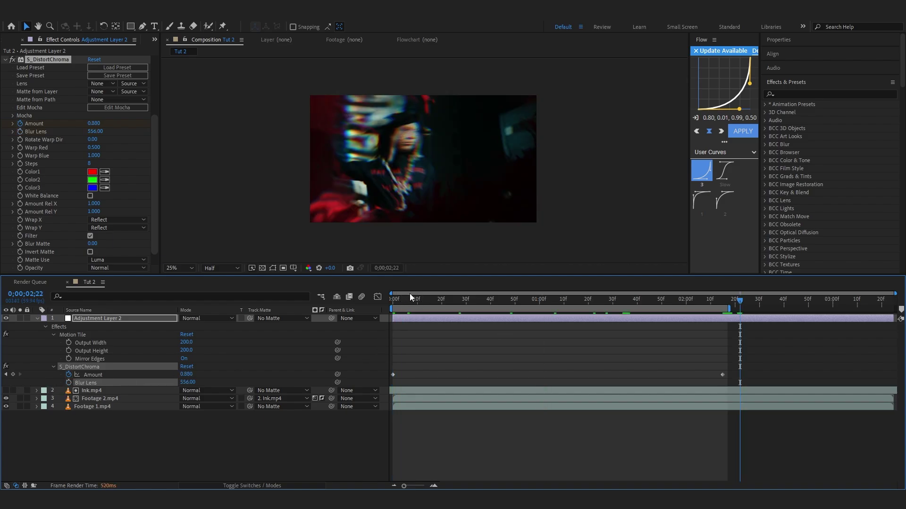
key(space)
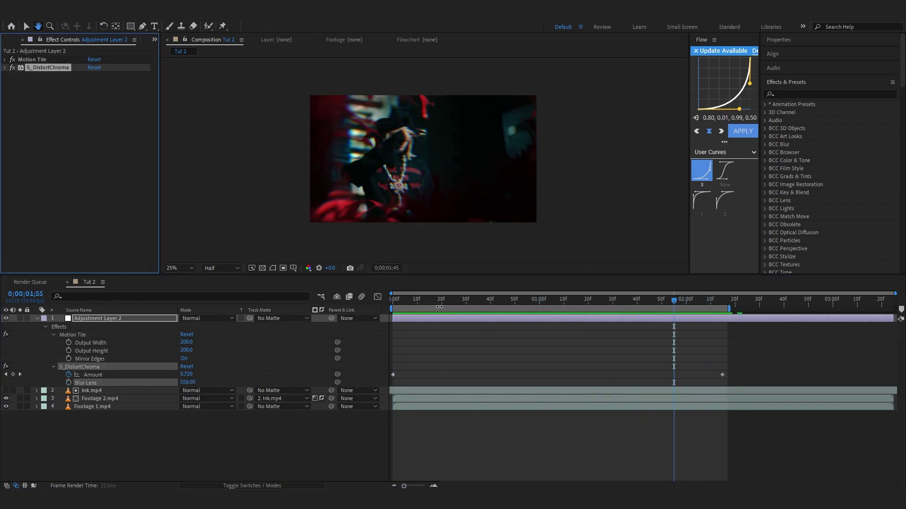
key(space)
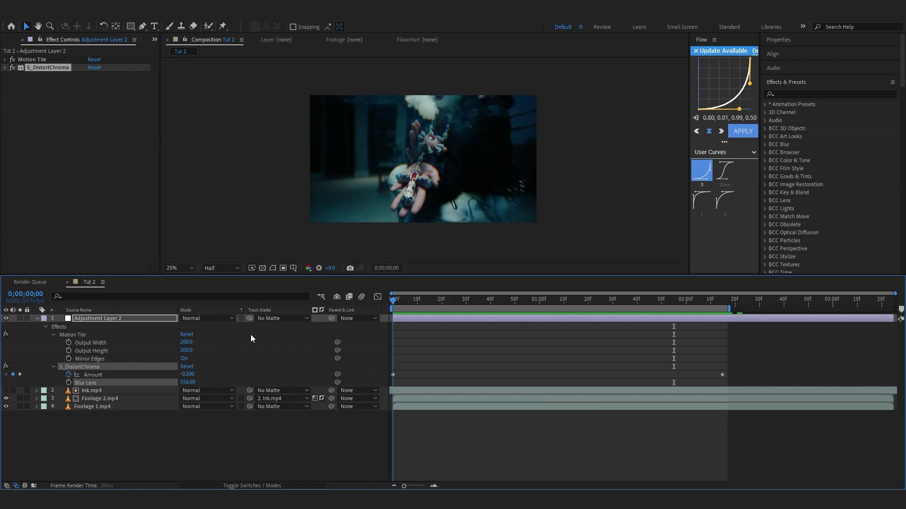
Try the Black & White Glow preset from Grunge - Default on Adjustment Layer 2 at 0;00;00;45 and undo it.
click(764, 105)
click(771, 121)
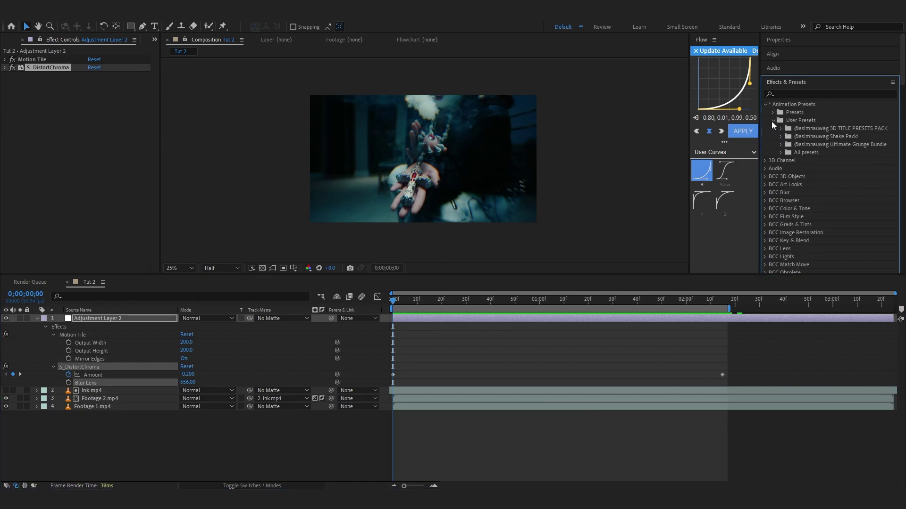
click(781, 144)
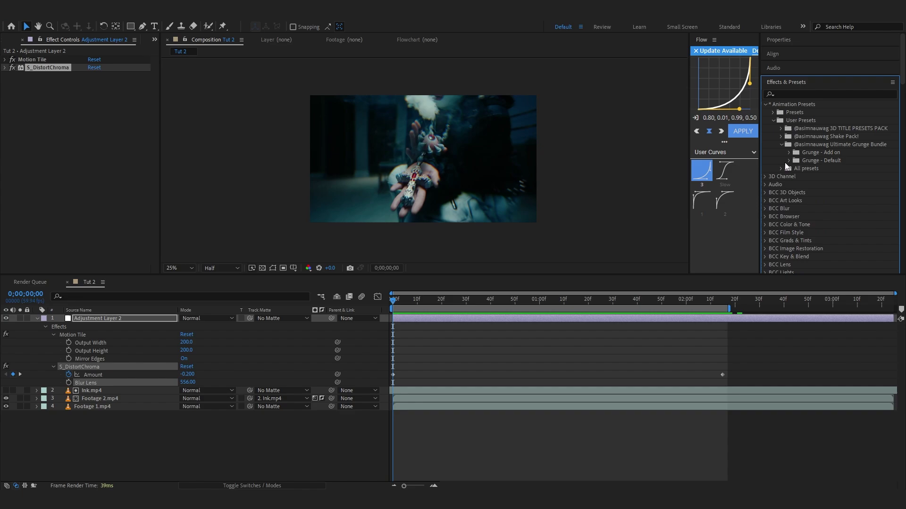
click(788, 160)
key(space)
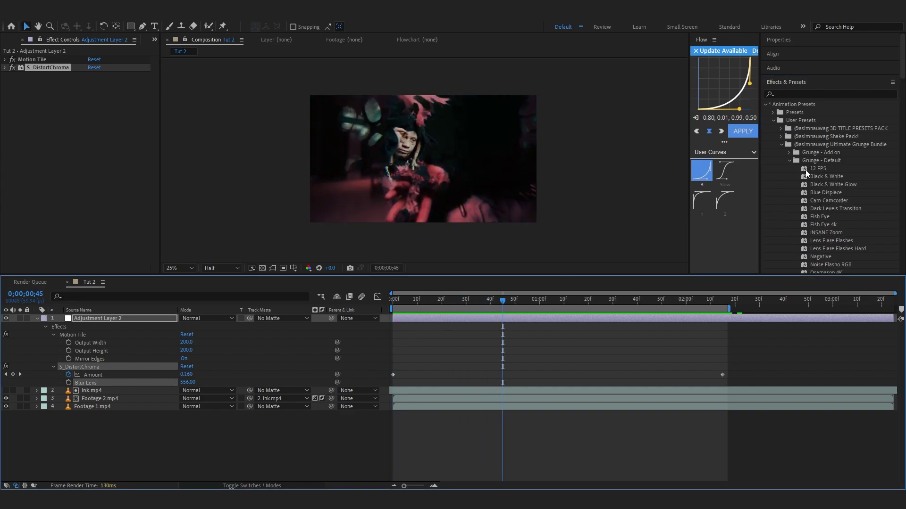
double_click(831, 184)
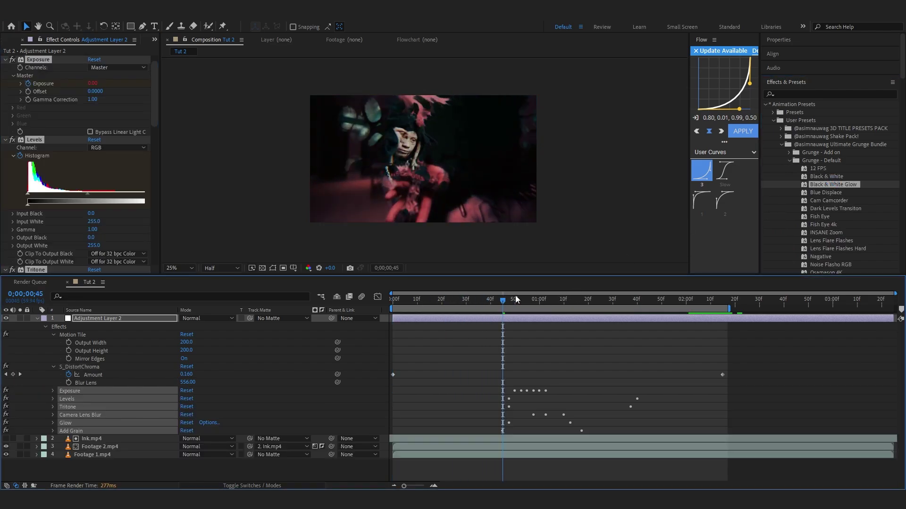
click(521, 299)
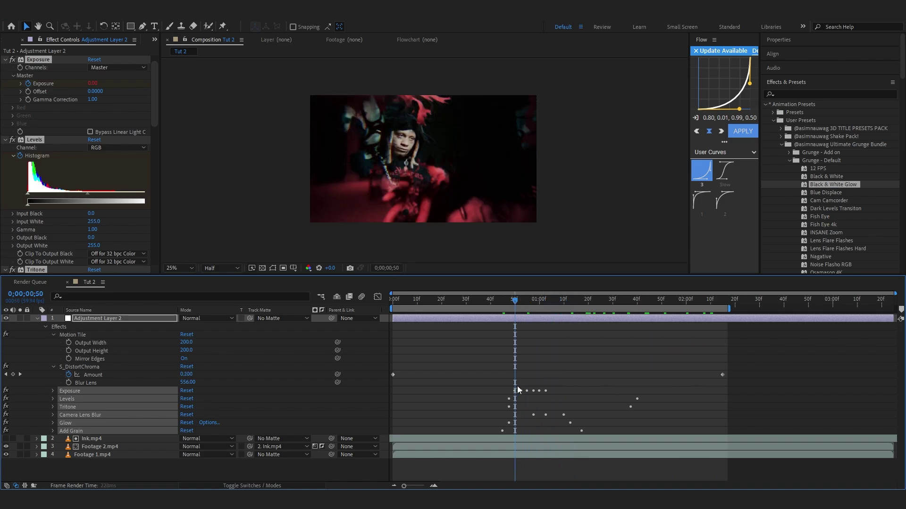
key(ctrl+z)
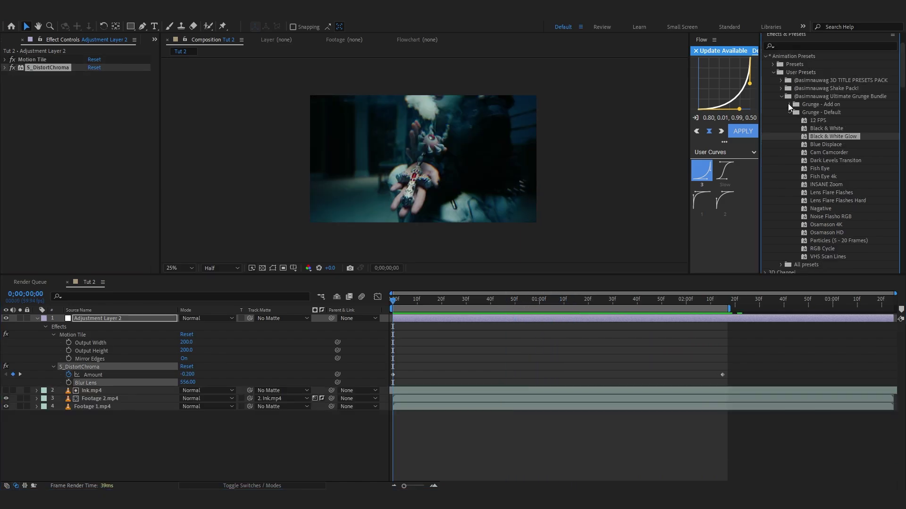
Apply the Wiggle Transition preset to Adjustment Layer 2 at the composition start in place of the existing S_DistortChroma, and preview it.
click(787, 104)
scroll(833, 129, down, 3)
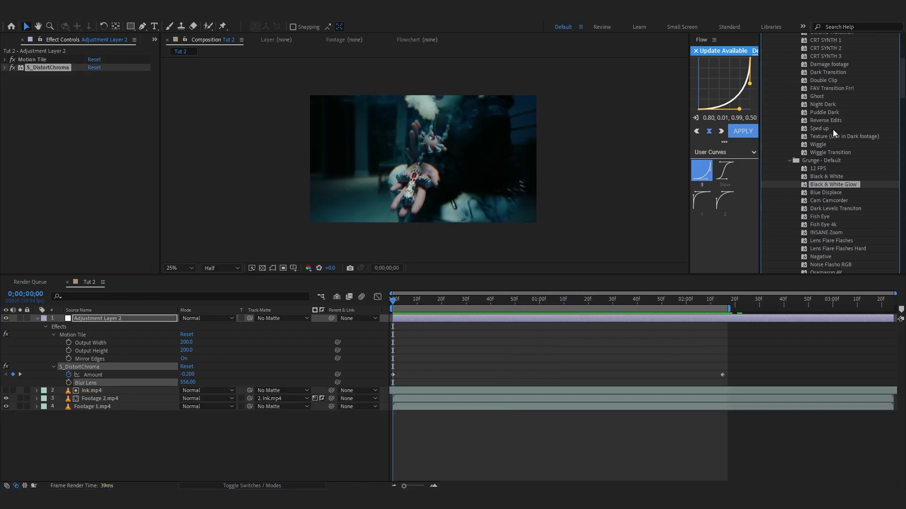
double_click(824, 152)
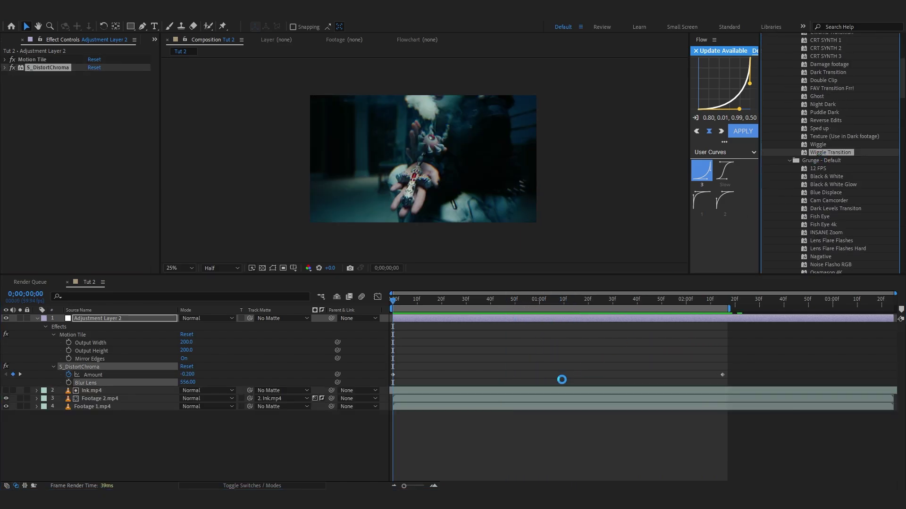
drag(424, 310, 489, 313)
key(space)
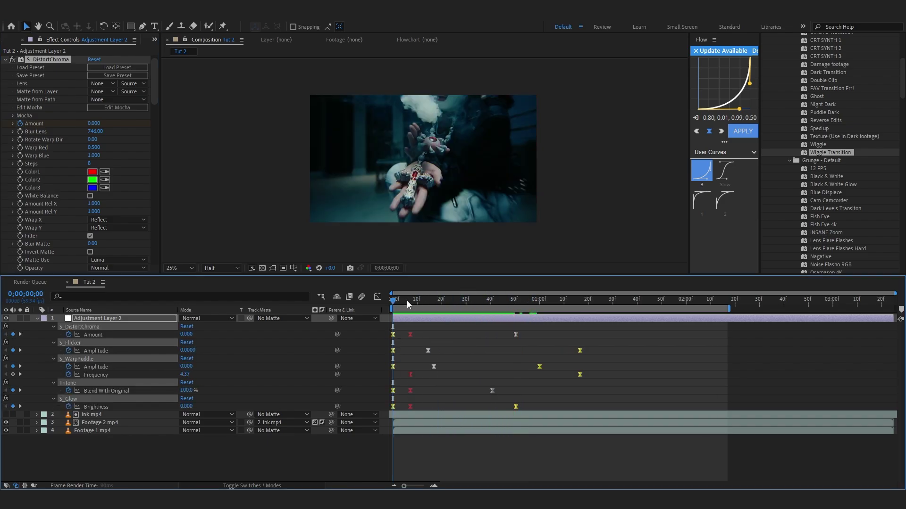
Shift all the preset's keyframes to start at about 0;00;00;09 and stretch them proportionally to end at about 0;00;02;16.
drag(390, 329, 595, 409)
drag(580, 375, 602, 376)
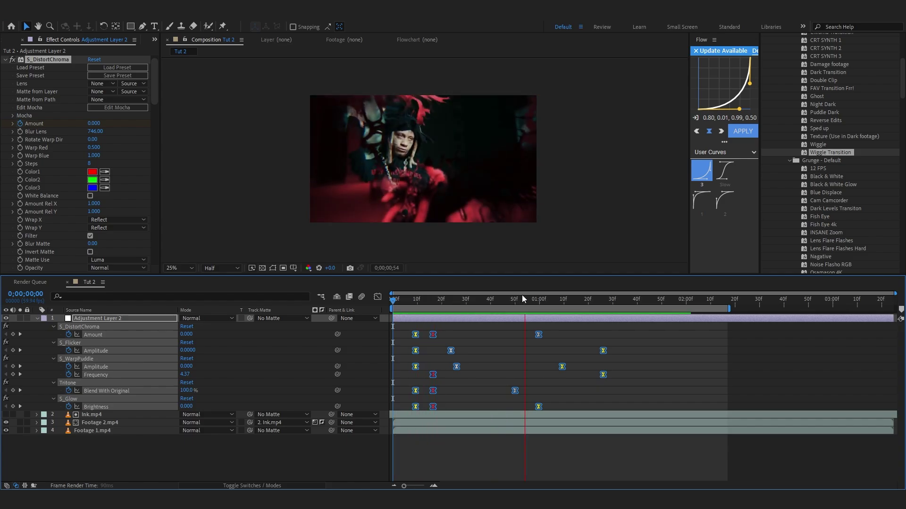
click(546, 300)
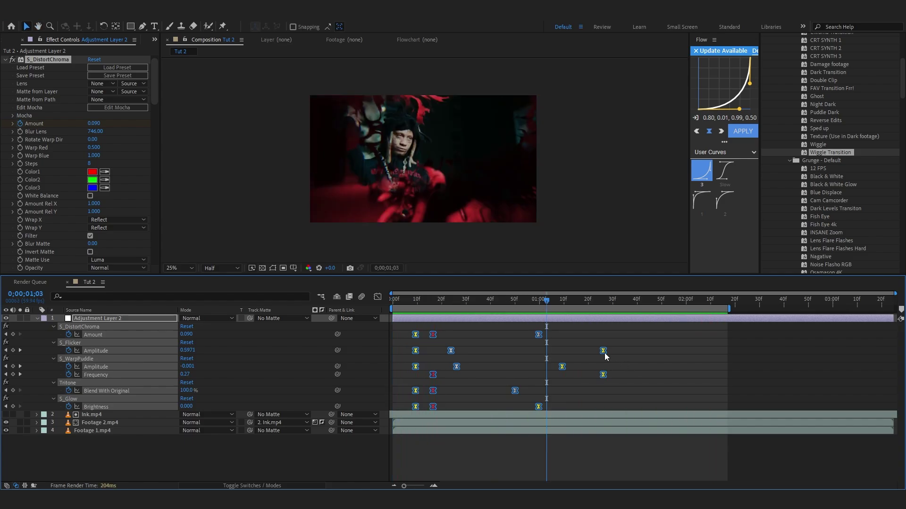
drag(604, 353, 725, 351)
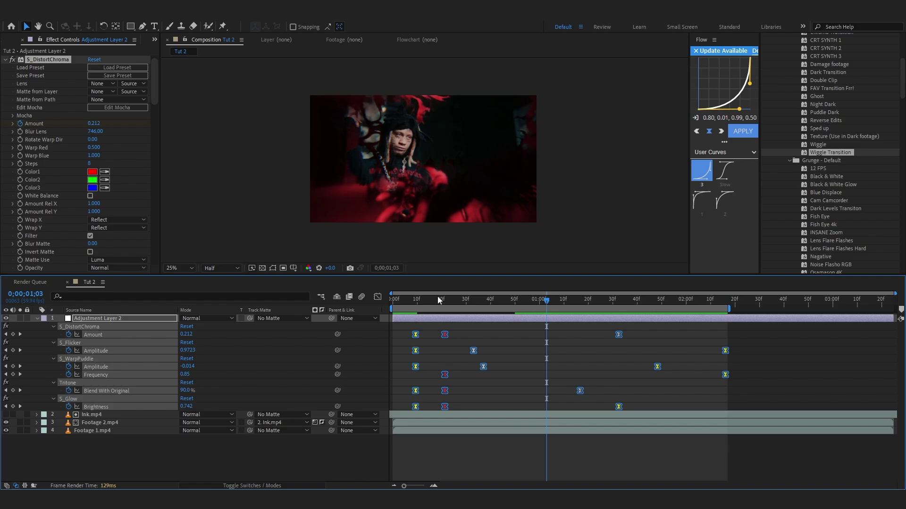
click(394, 302)
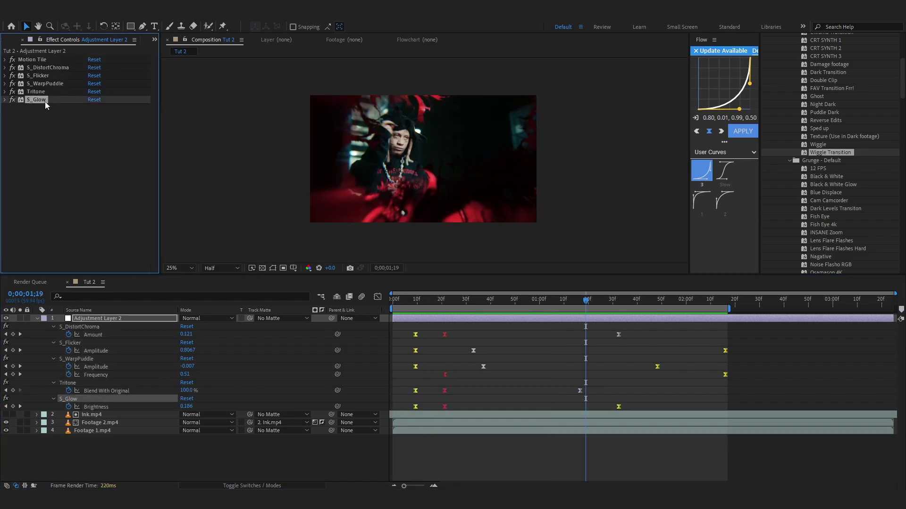
Delete S_Glow from Adjustment Layer 2 and preview the transition with the composition view fitted.
key(Delete)
click(400, 465)
key(Home)
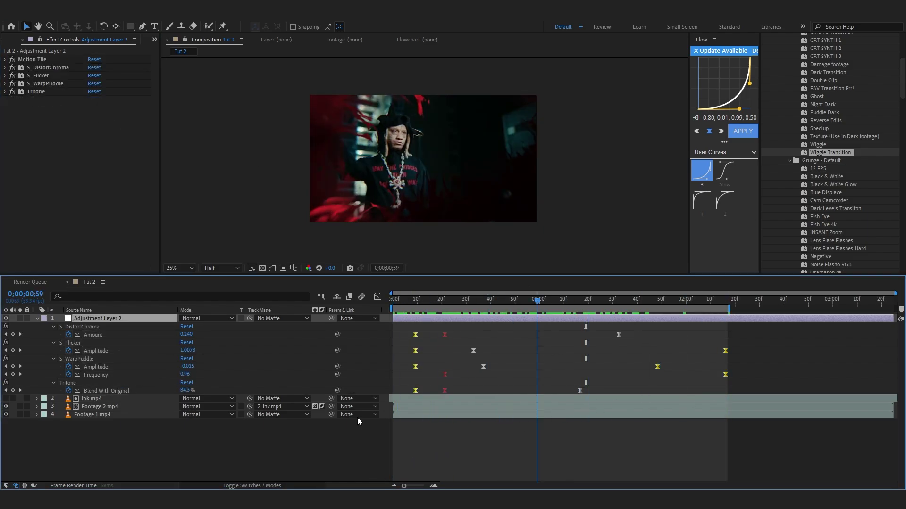
click(180, 269)
click(186, 272)
click(186, 272)
click(193, 284)
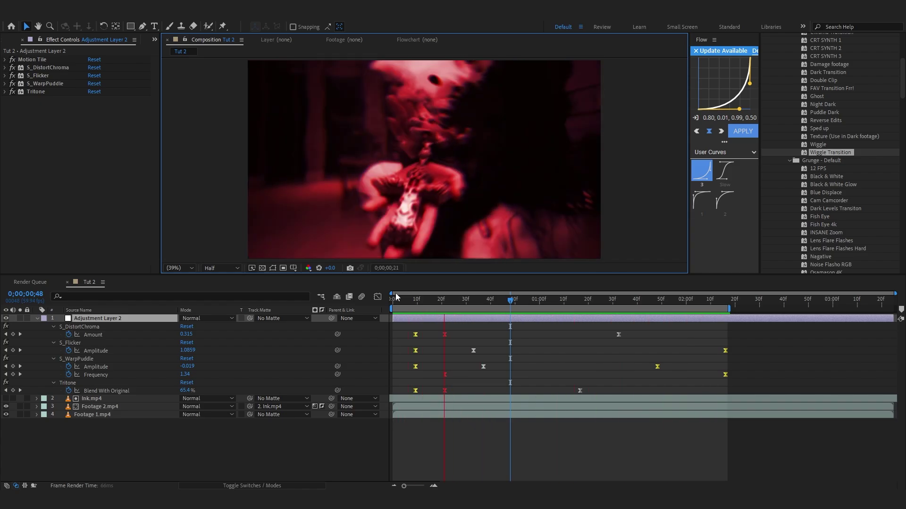
Add Deep Glow to Adjustment Layer 2 with Radius 391 and keyframe Exposure from 0 at 0;00;00;13 to 1.27 at 0;00;02;00.
key(ctrl+space)
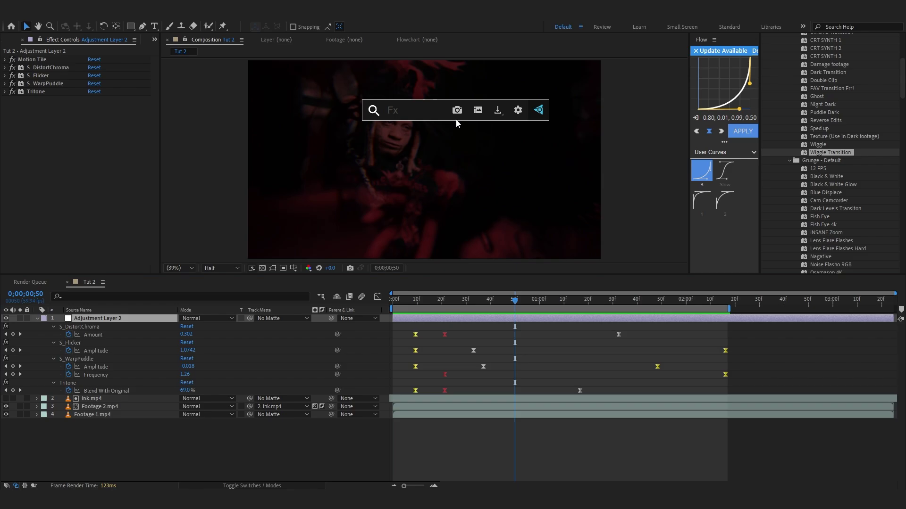
text(deep)
key(Return)
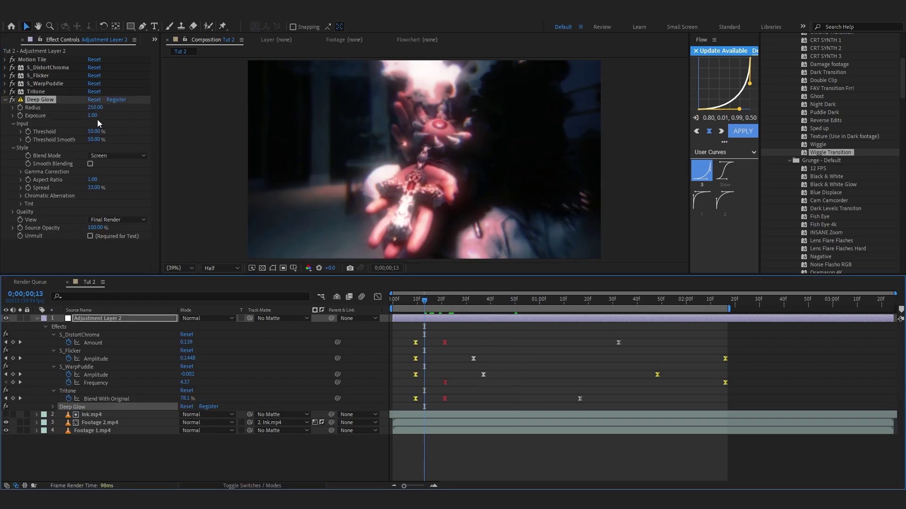
drag(93, 116, 22, 125)
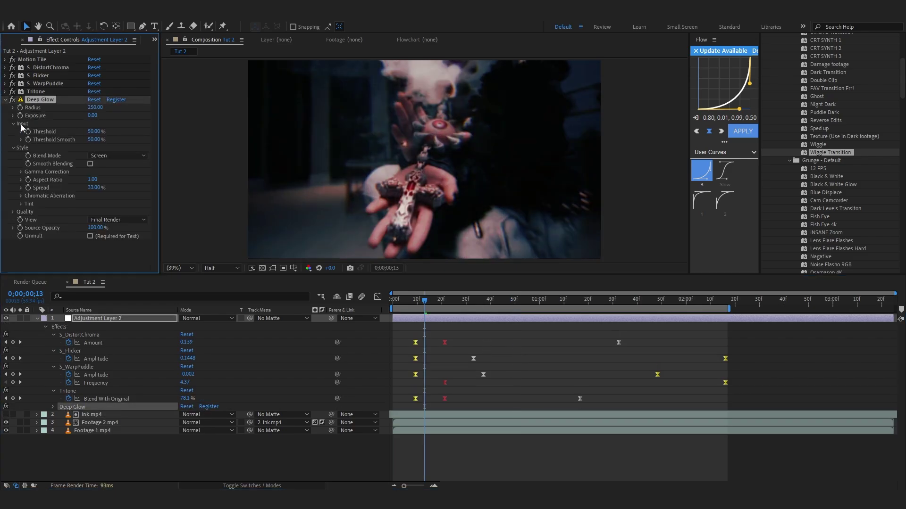
key(space)
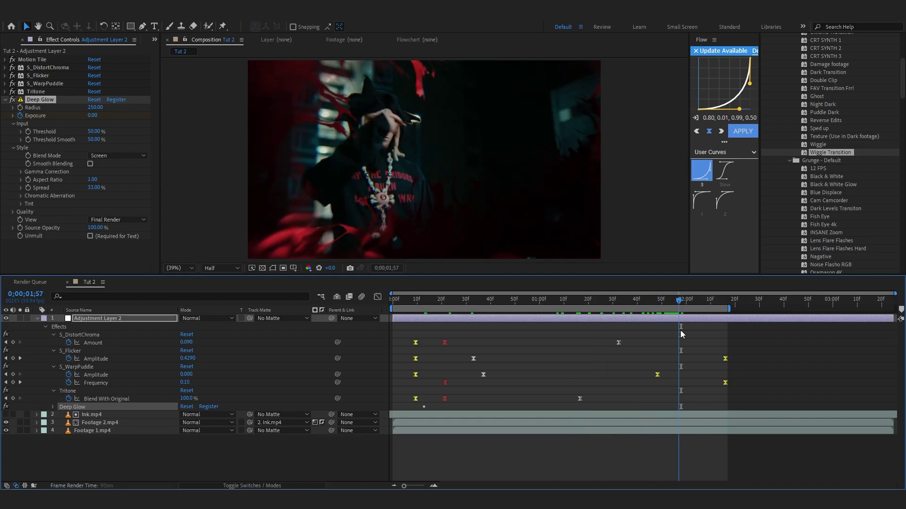
drag(93, 116, 152, 121)
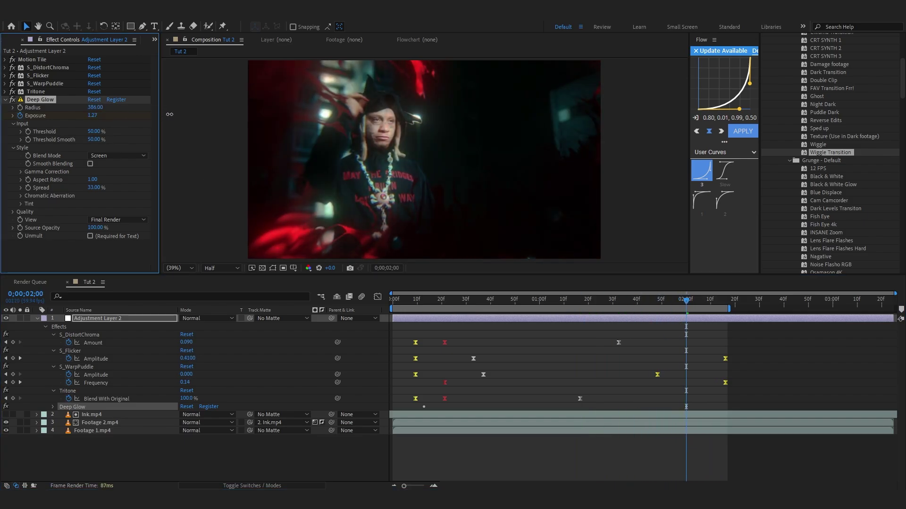
drag(697, 302, 359, 379)
key(space)
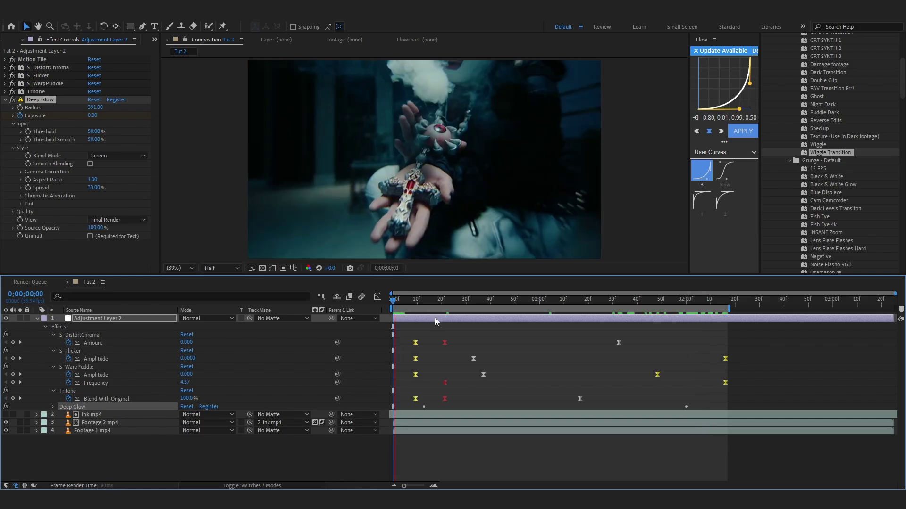
Delete the preset's S_Flicker from Adjustment Layer 2 and add a fresh S_Flicker effect to the layer.
click(79, 352)
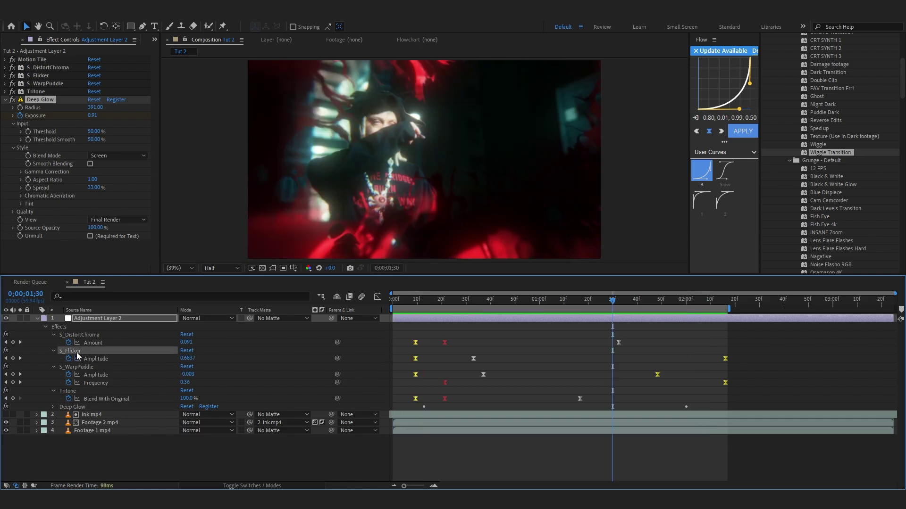
key(Delete)
key(ctrl+space)
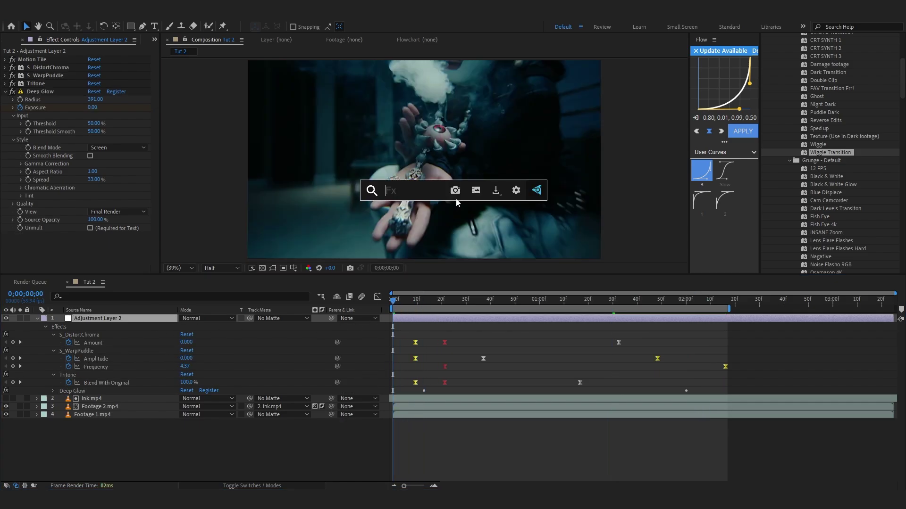
text(flick)
key(Return)
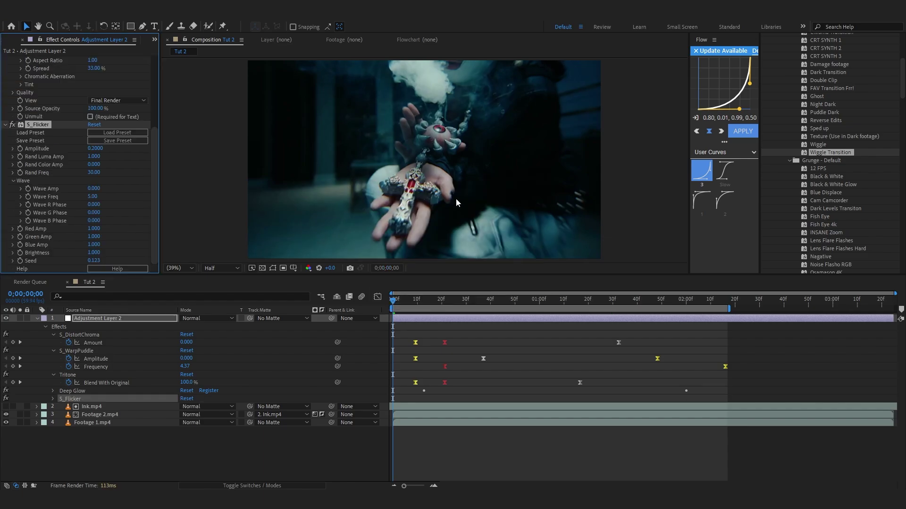
Keyframe S_Flicker's Amplitude from 0 at the composition start to a higher value at 0;00;01;47, and move the effect above Deep Glow.
drag(95, 149, 13, 174)
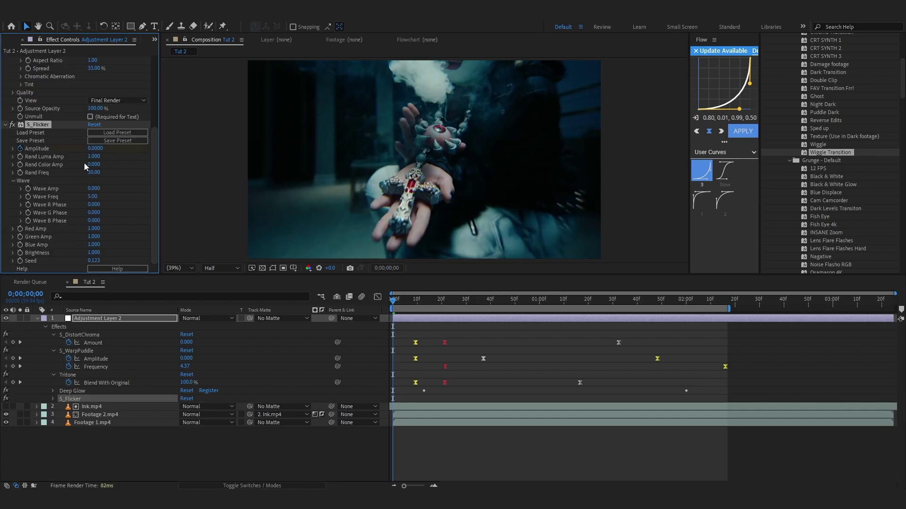
drag(447, 300, 654, 330)
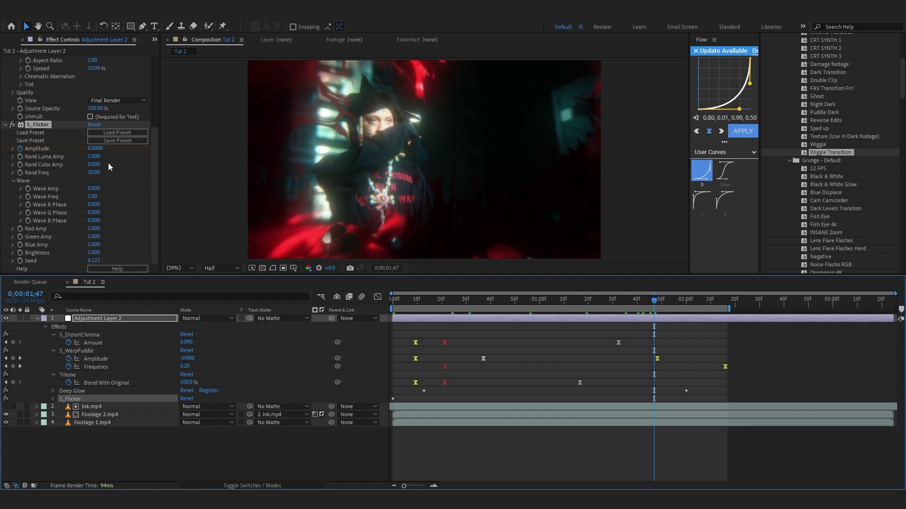
drag(37, 99, 52, 90)
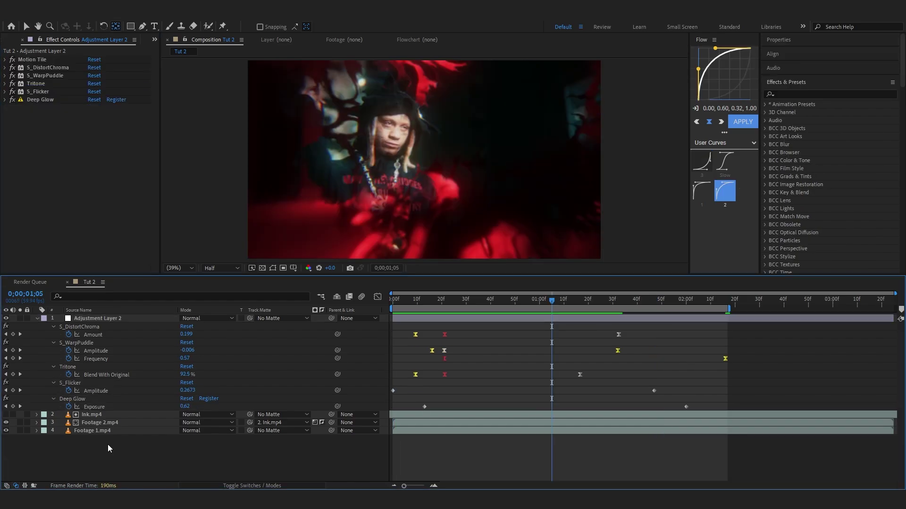
Pre-compose the adjustment, ink and both footage layers as Pre-comp 1, moving all attributes into the new composition.
drag(110, 448, 117, 419)
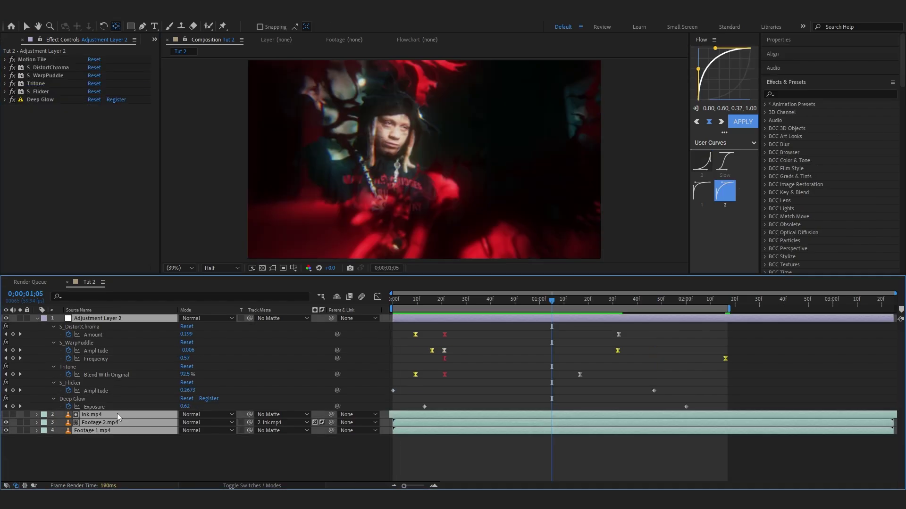
right_click(118, 415)
click(148, 354)
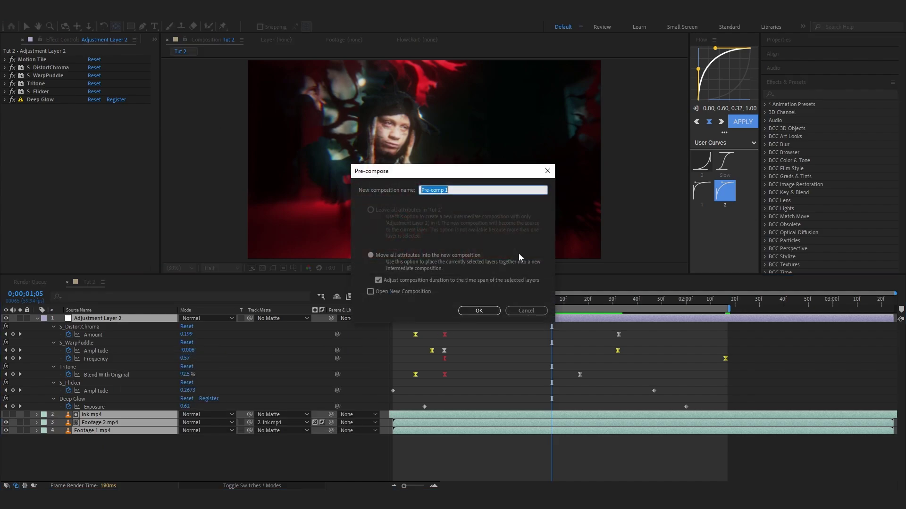
click(479, 310)
Apply the RSMB motion blur effect to Pre-comp 1 and return to the composition start.
key(ctrl+space)
text(rs)
click(386, 220)
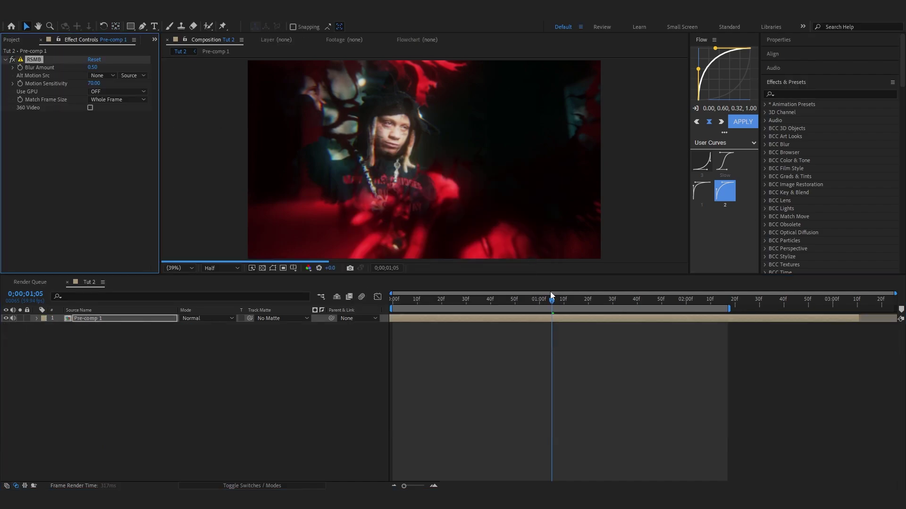
drag(536, 297, 351, 337)
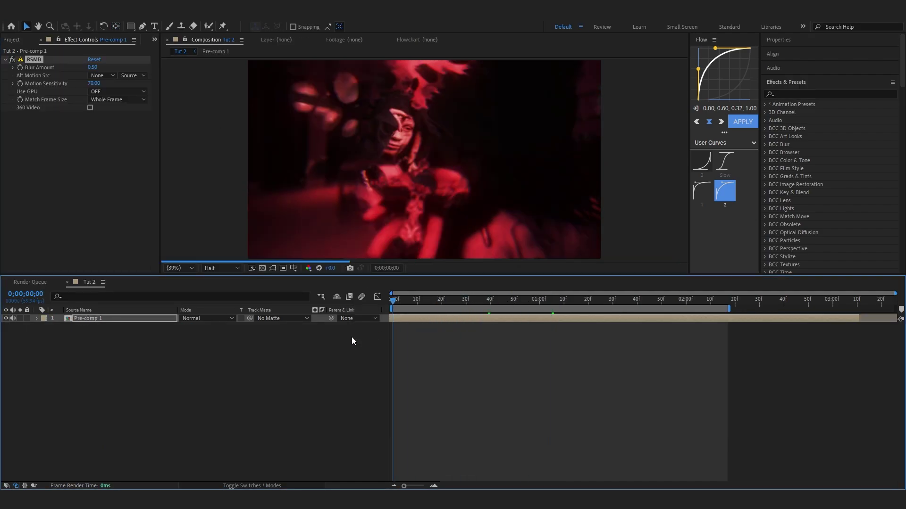